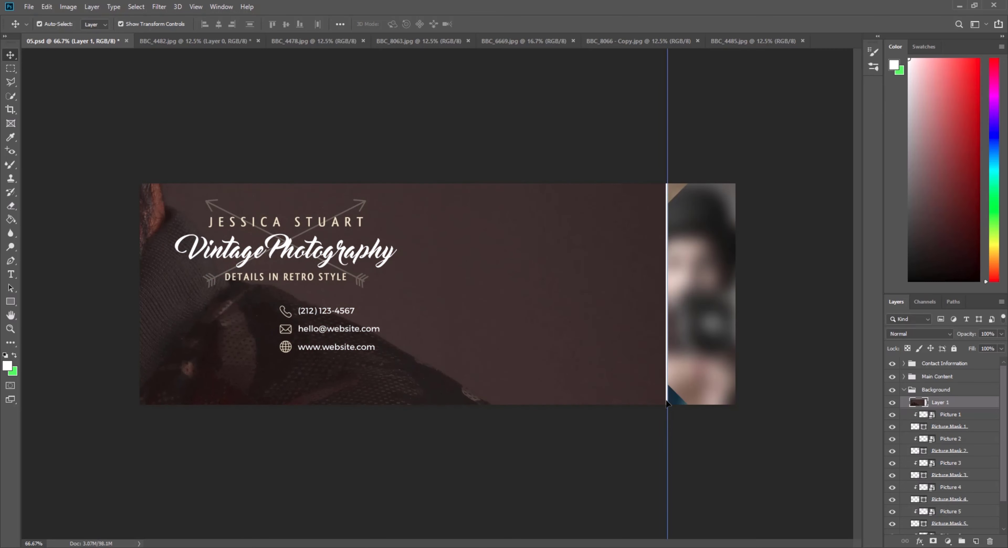
Shrink Layer 1's sunglasses portrait and move it onto the banner's right side.
drag(668, 392, 609, 385)
drag(628, 323, 517, 364)
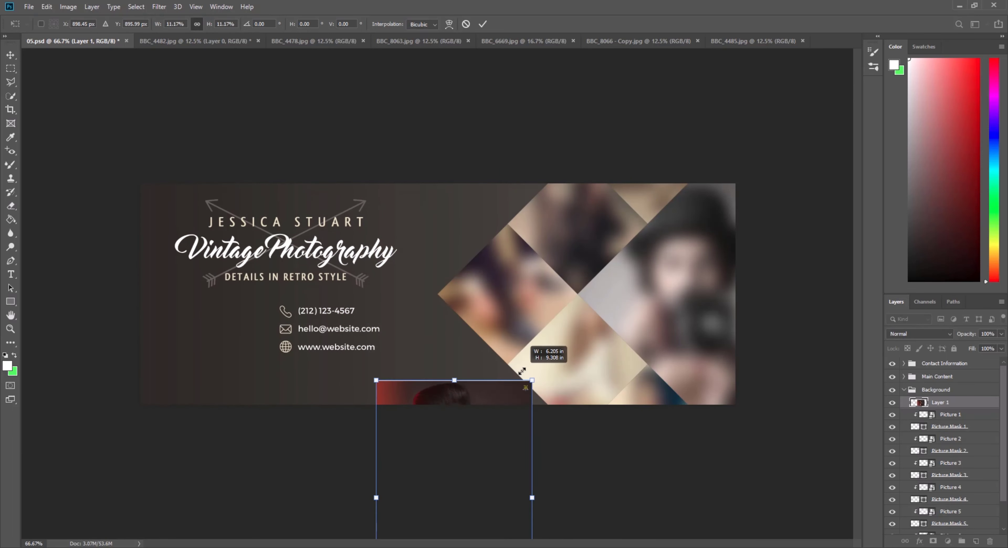
drag(465, 448, 682, 244)
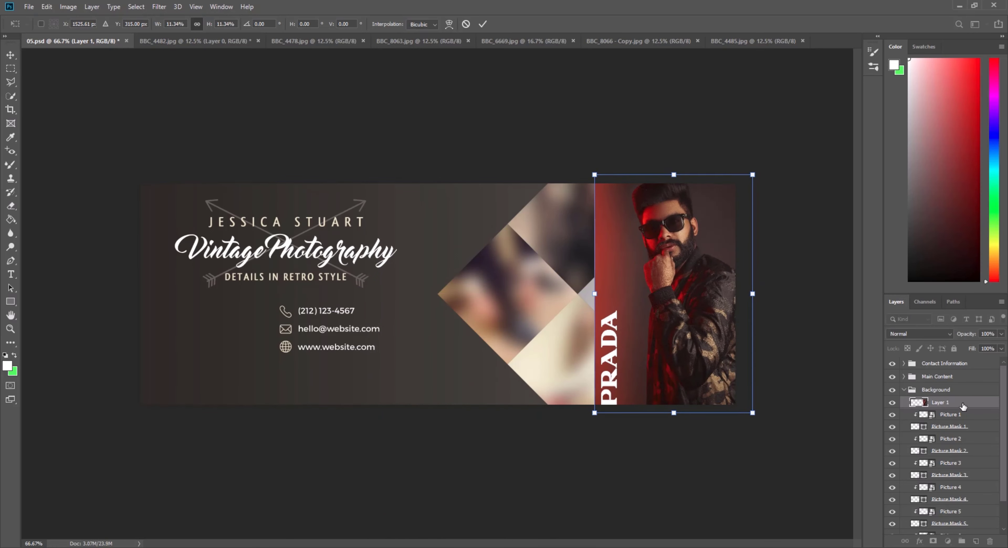
key(Return)
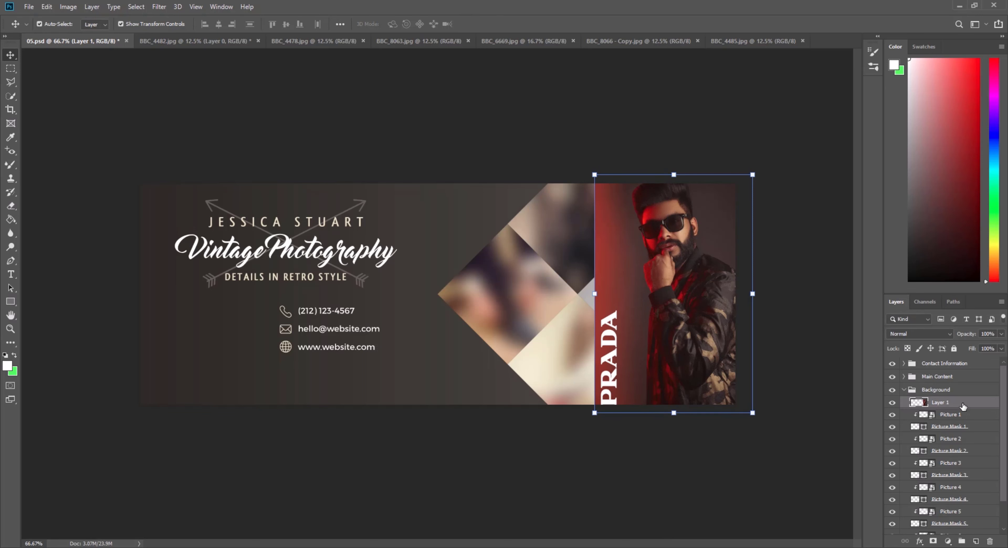
Clip the portrait into the large right diamond and enlarge it to about 157% to fill it.
right_click(963, 407)
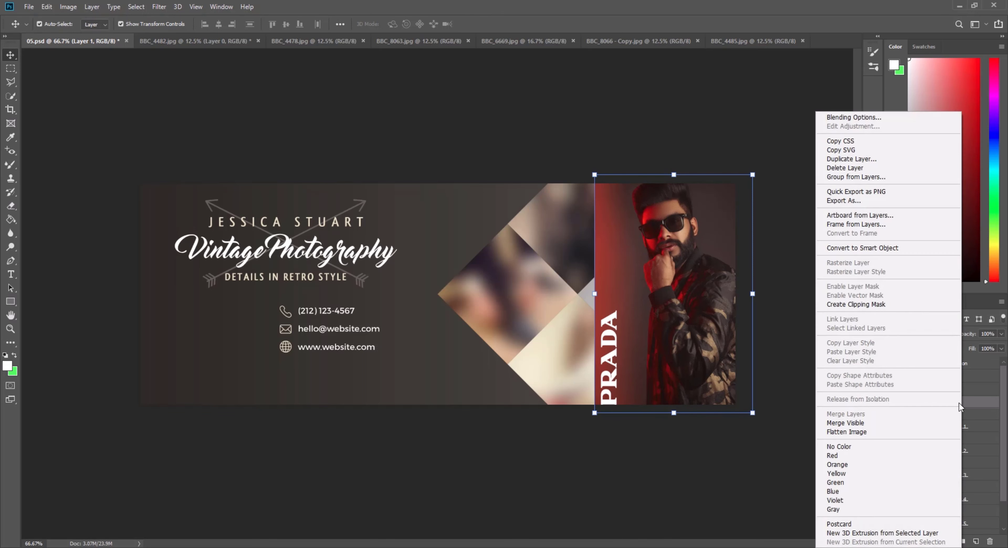
click(869, 308)
drag(678, 295, 806, 324)
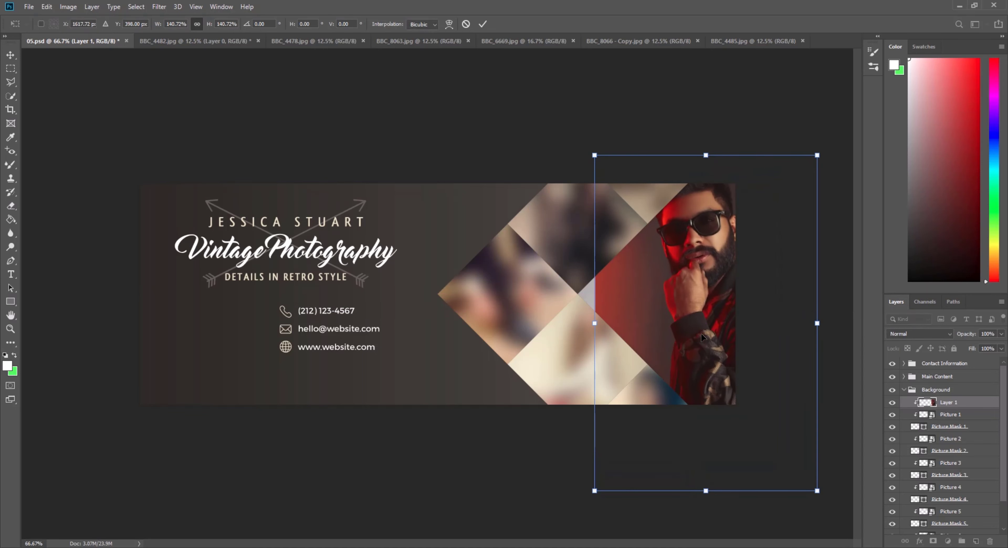
drag(695, 319, 686, 370)
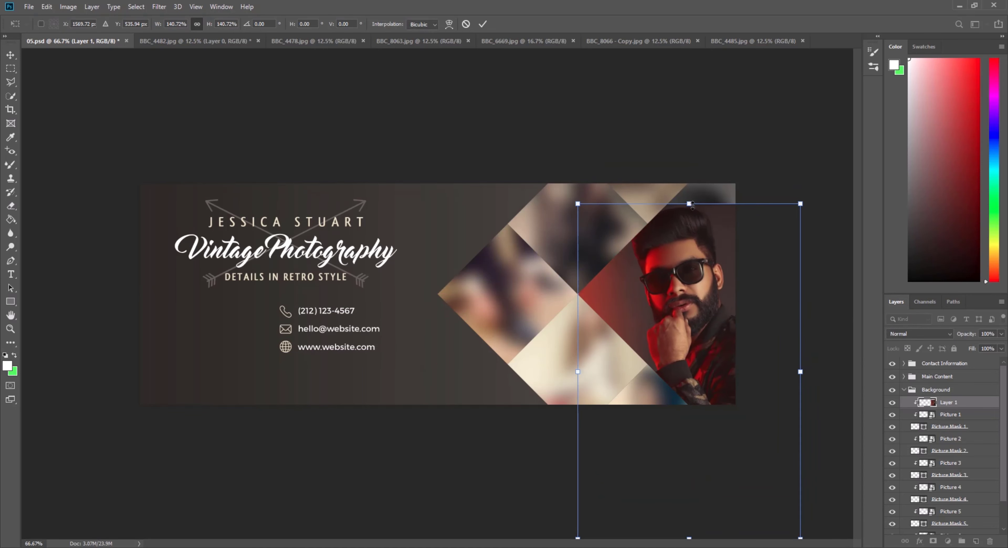
drag(692, 205, 708, 163)
drag(681, 345, 693, 357)
click(480, 25)
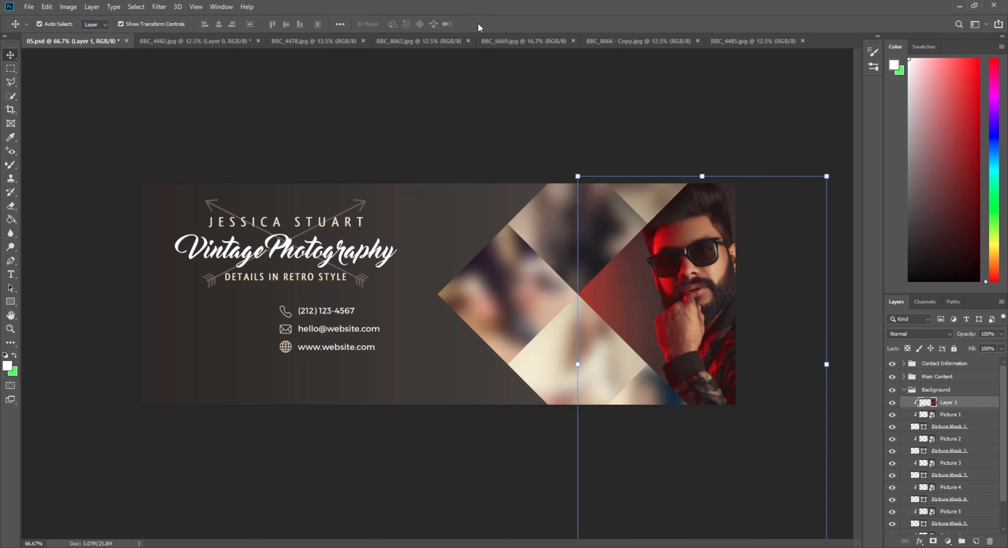
click(599, 226)
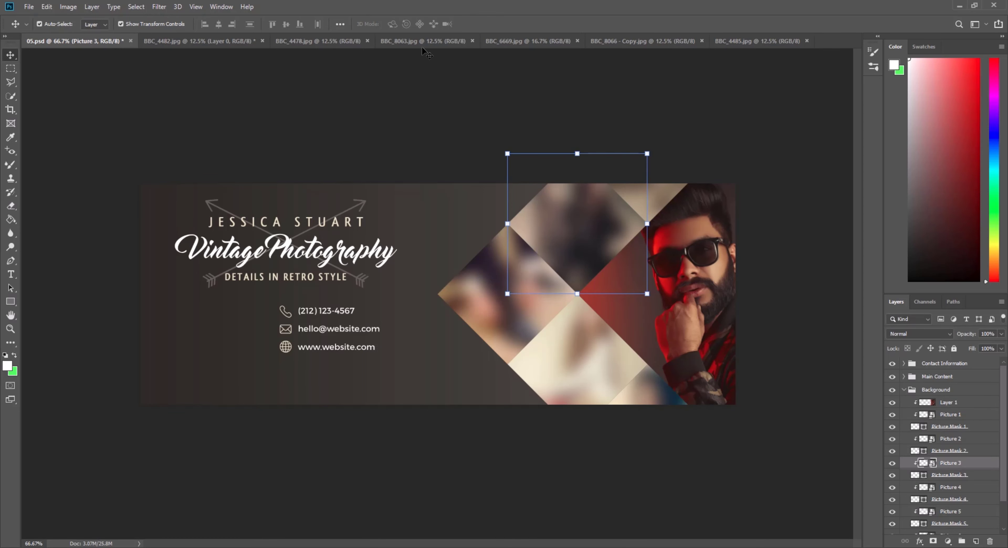
Unlock BBC_4478.jpg's background layer, shrink the portrait to about a third, and drag it into the banner.
click(330, 39)
click(987, 370)
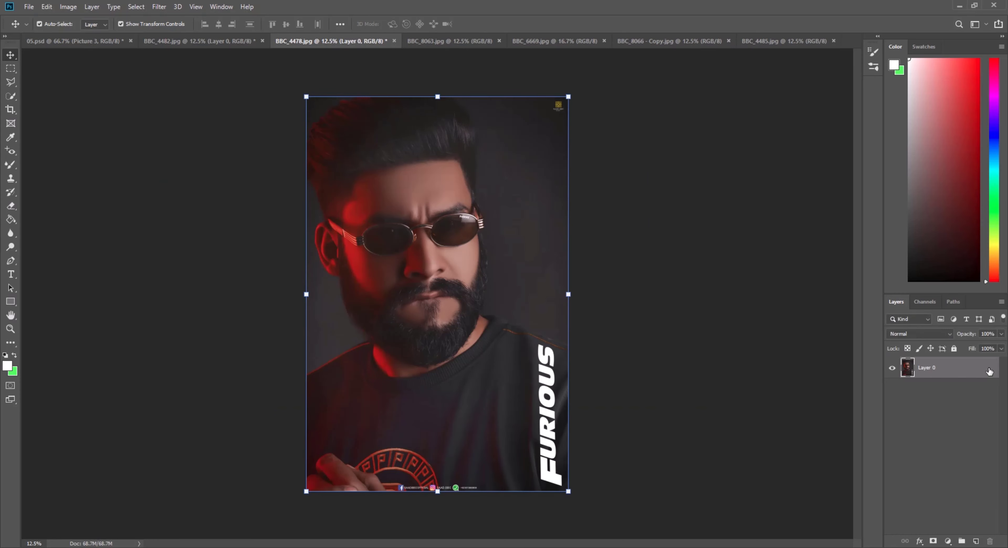
drag(570, 107, 393, 359)
click(482, 24)
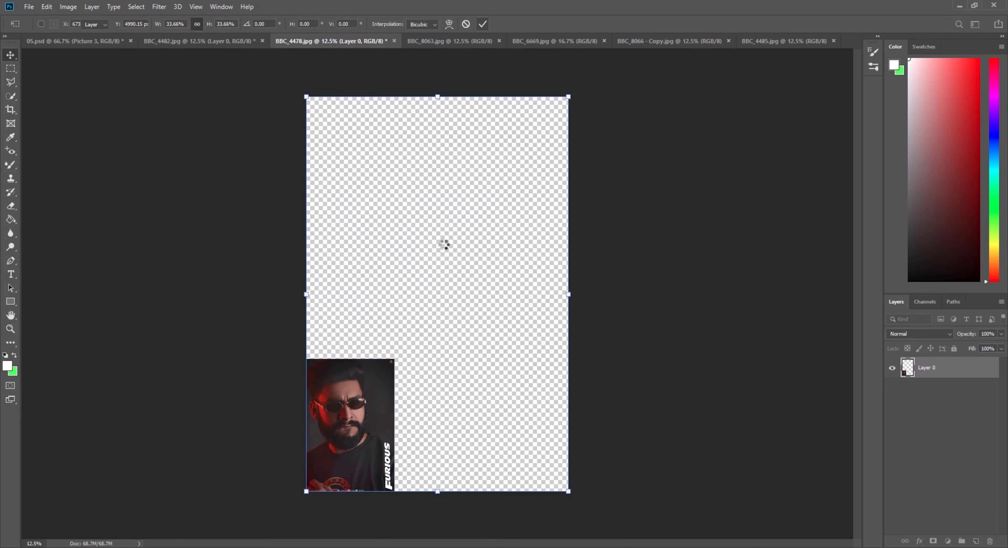
drag(356, 413, 546, 189)
drag(580, 226, 579, 225)
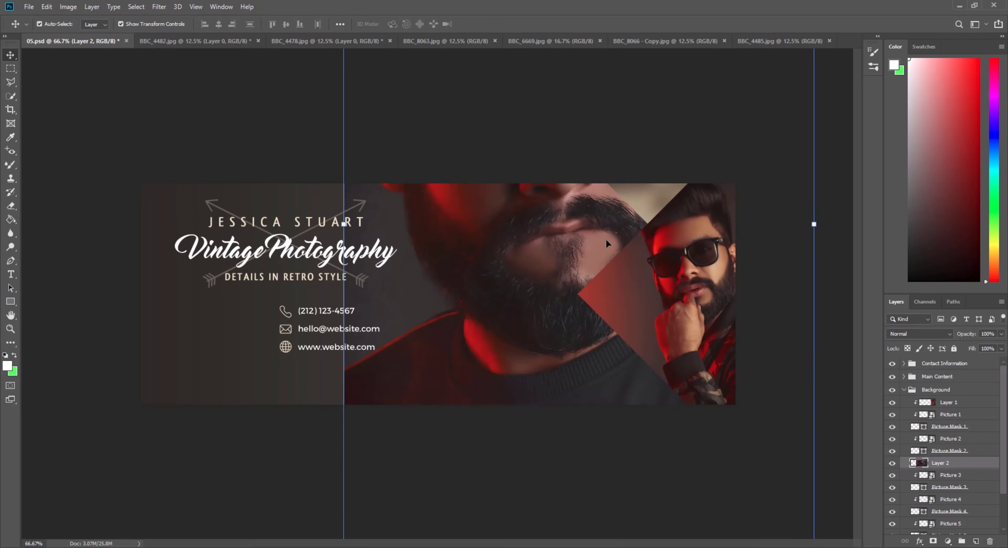
Scale the placed portrait down and shift it right, undoing an accidental rotation.
drag(821, 223, 608, 278)
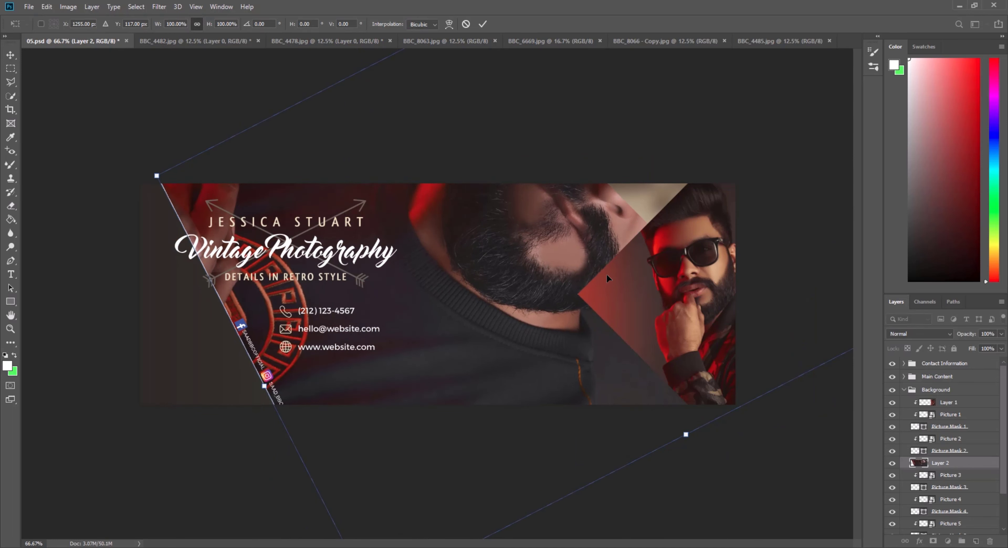
key(ctrl+z)
drag(809, 226, 600, 236)
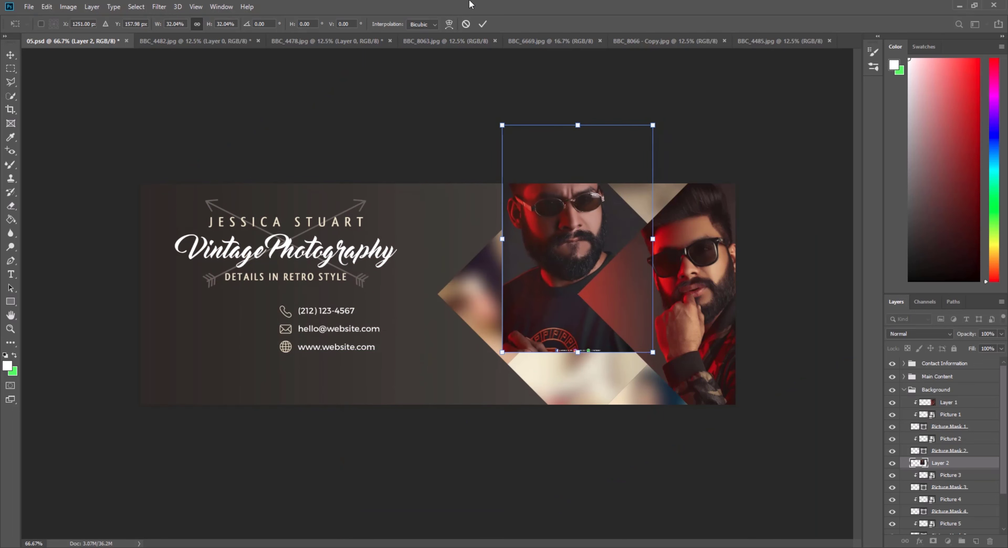
click(482, 24)
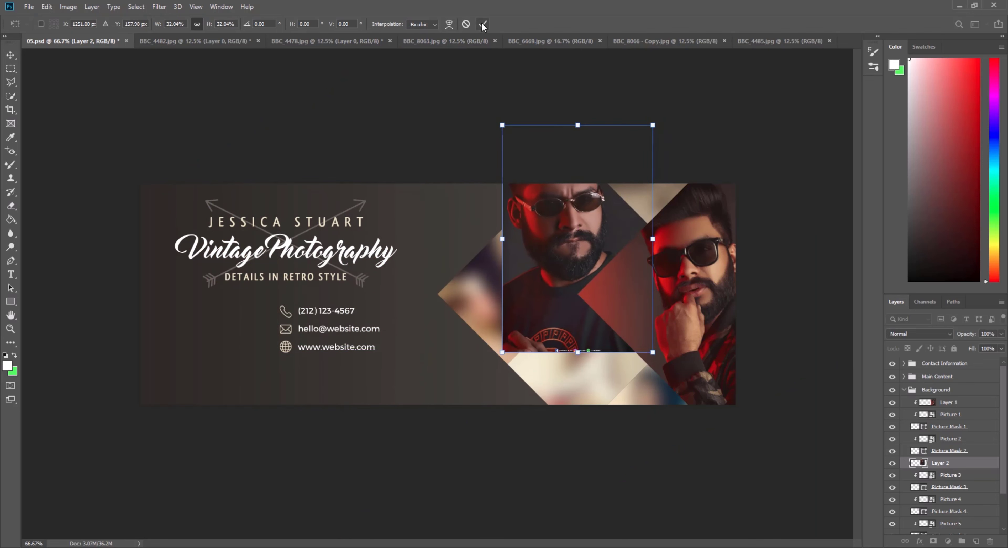
Clip the portrait into the upper-middle diamond and fit it at about 92.59%.
right_click(946, 465)
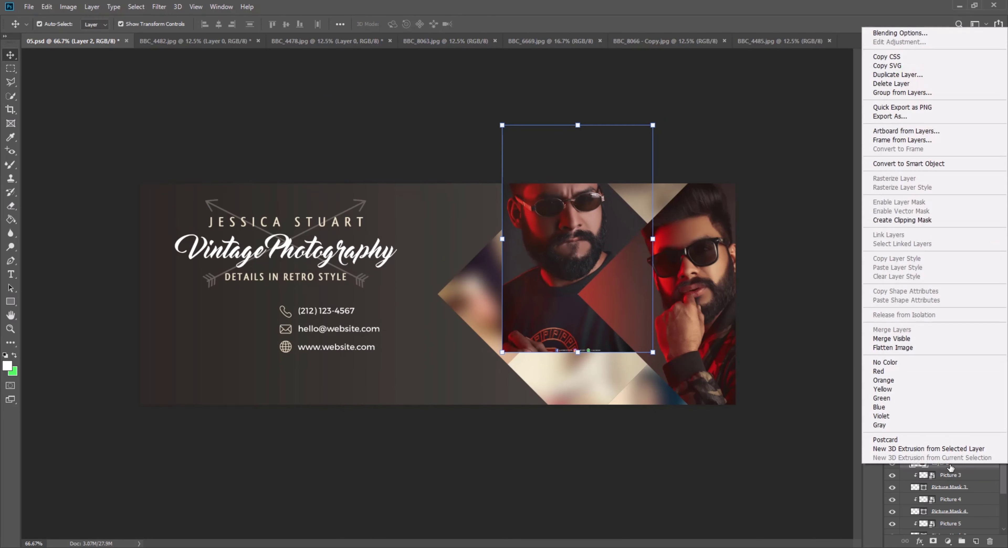
click(906, 222)
mouse_move(652, 240)
mouse_down()
mouse_move(624, 239)
mouse_move(647, 239)
mouse_up()
drag(508, 243, 514, 241)
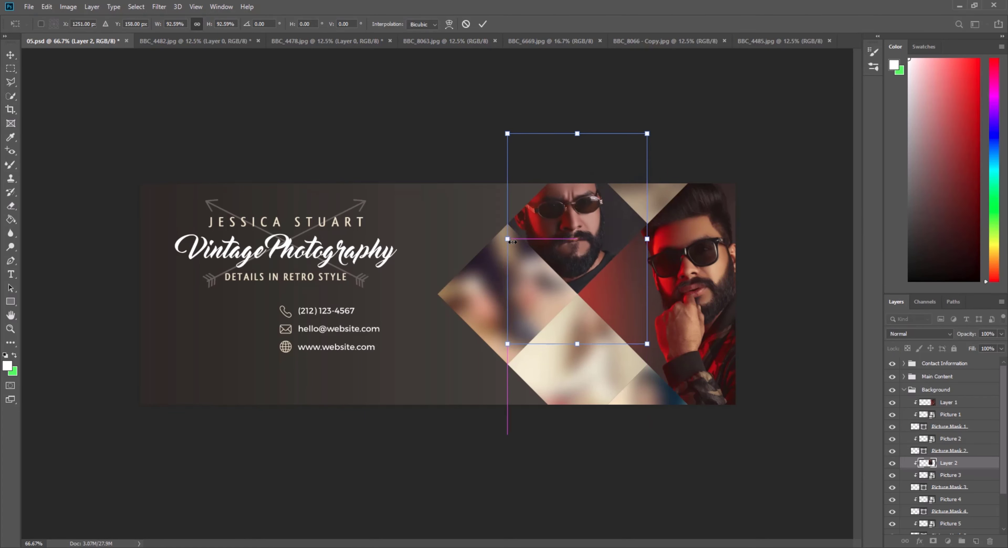
mouse_move(577, 223)
mouse_down()
mouse_move(578, 244)
mouse_move(577, 222)
mouse_up()
click(482, 24)
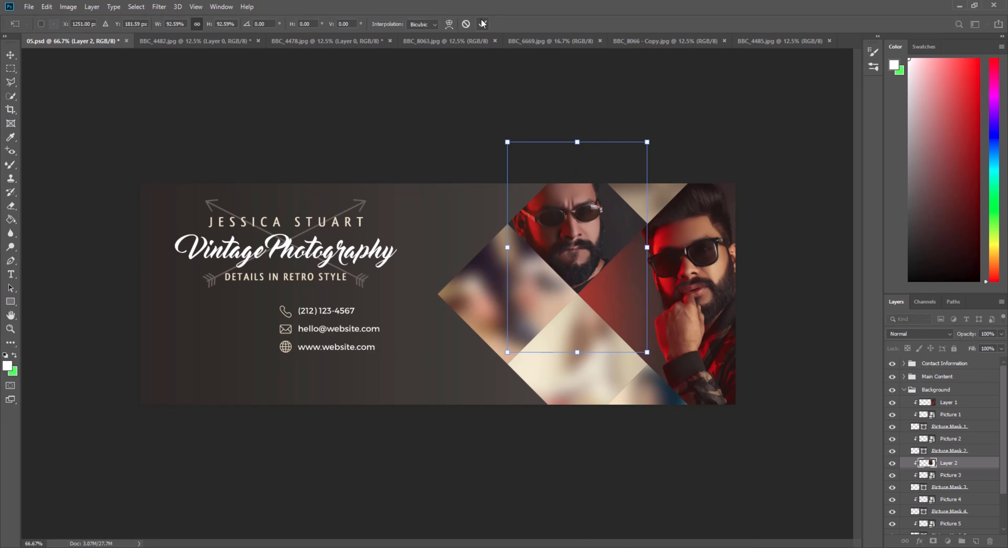
click(478, 284)
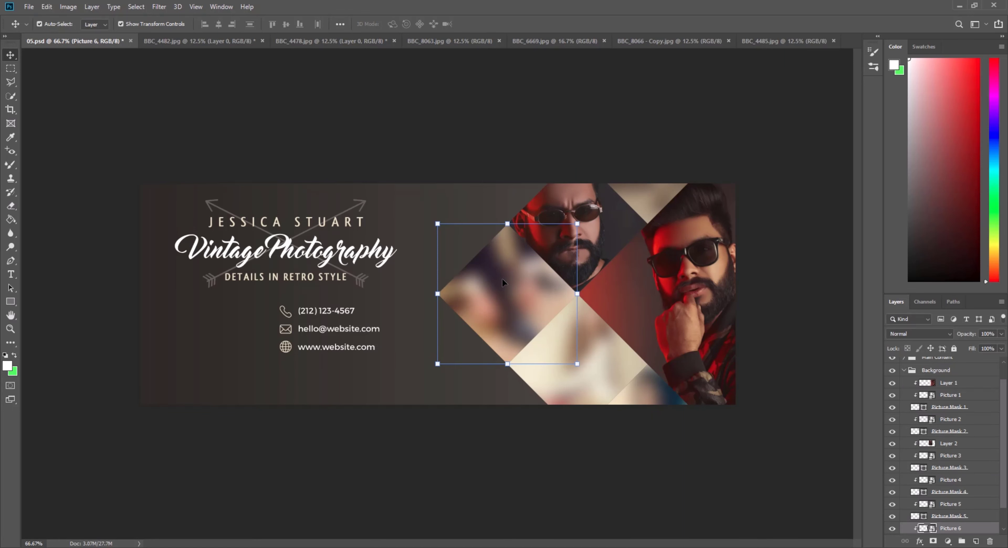
Unlock and shrink the BBC_8063.jpg portrait, then place it in the banner below the diamonds.
click(443, 41)
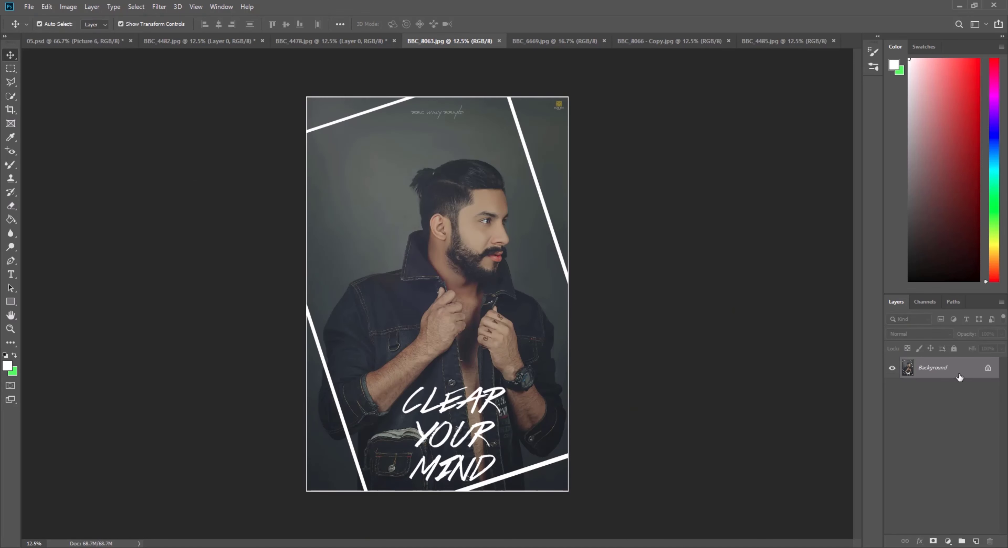
click(988, 370)
drag(568, 97, 517, 283)
click(482, 24)
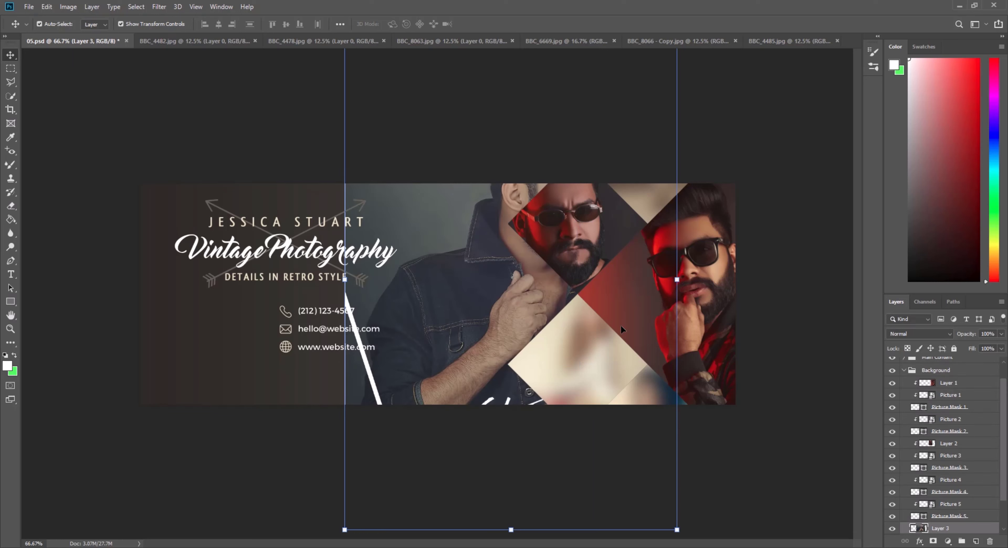
drag(677, 280, 536, 307)
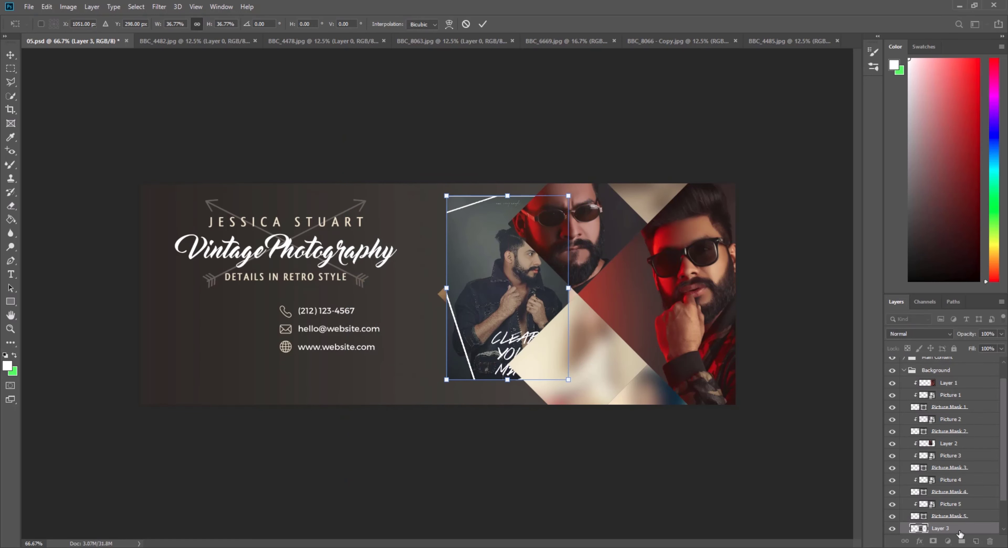
scroll(962, 525, down, 2)
key(Return)
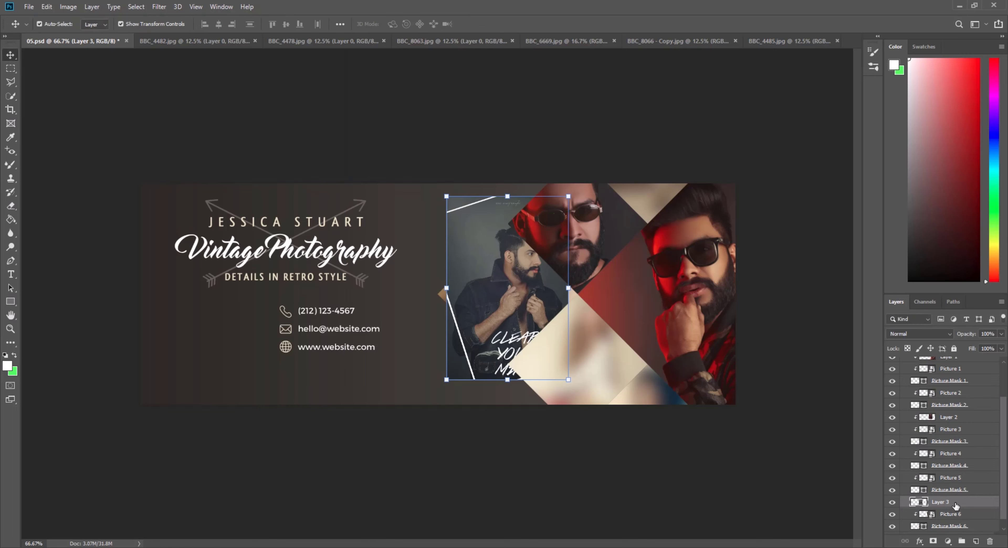
Clip the portrait into the left diamond and enlarge it to about 122%.
right_click(957, 506)
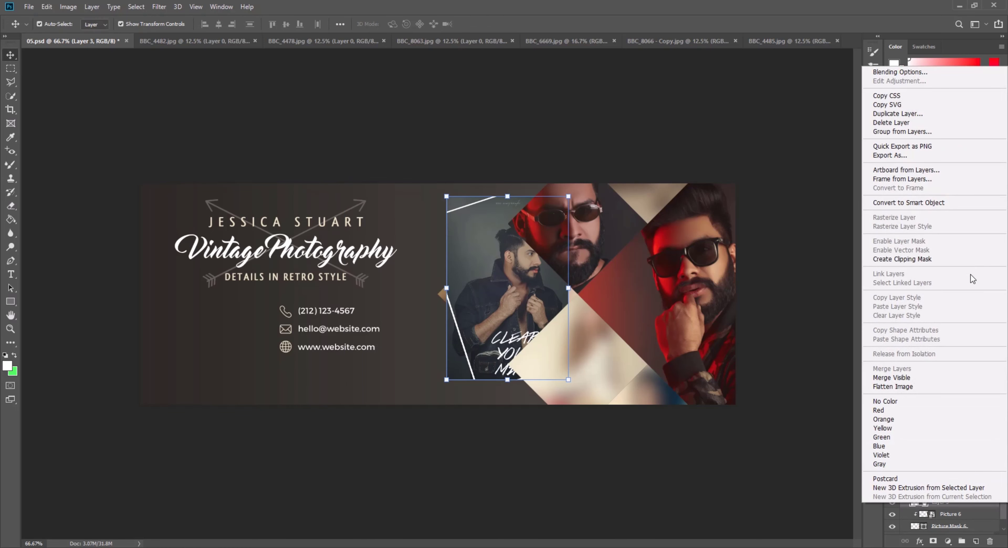
click(917, 263)
drag(478, 290, 471, 299)
drag(559, 296, 587, 303)
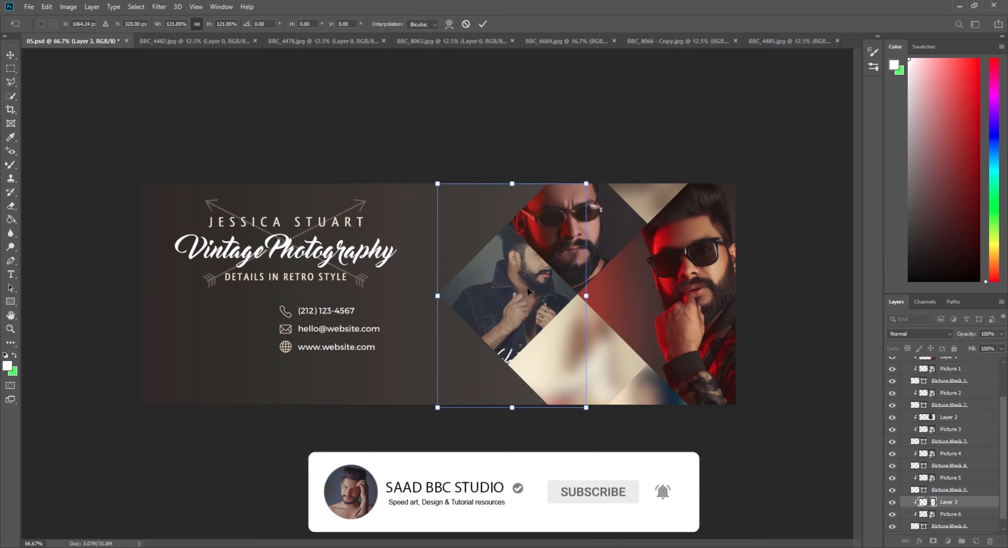
drag(528, 291, 519, 321)
click(483, 24)
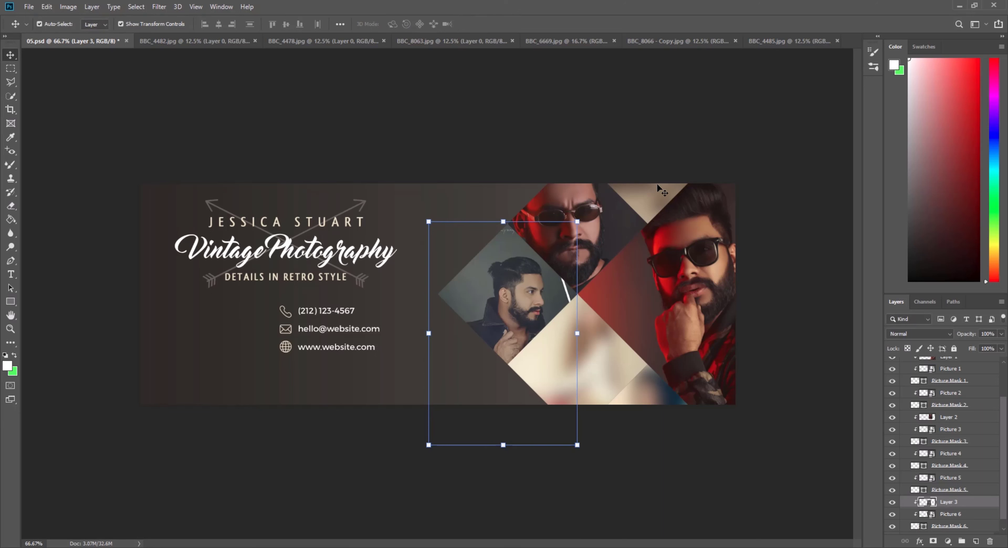
click(596, 361)
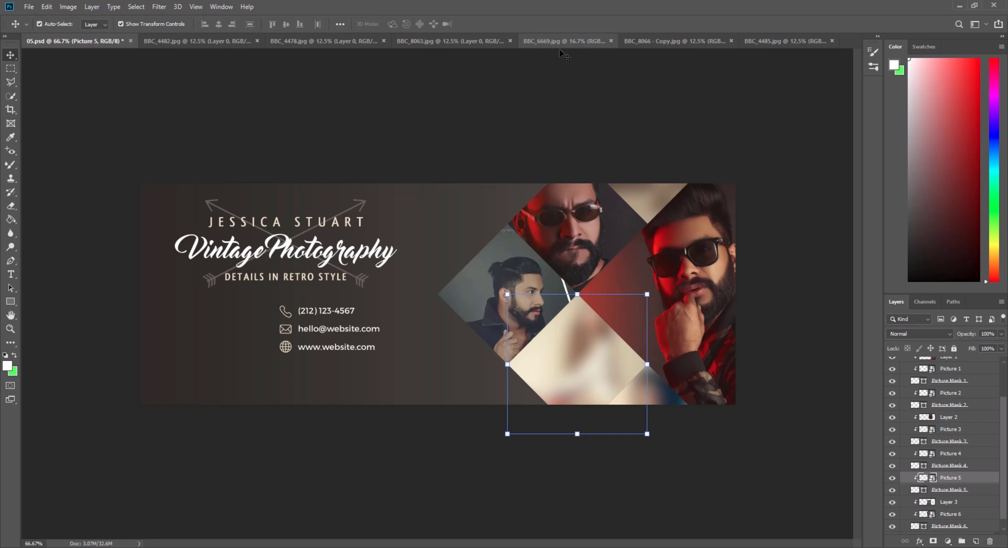
Unlock BBC_6669.jpg's background layer, shrink the photo and carry it into the banner.
click(579, 41)
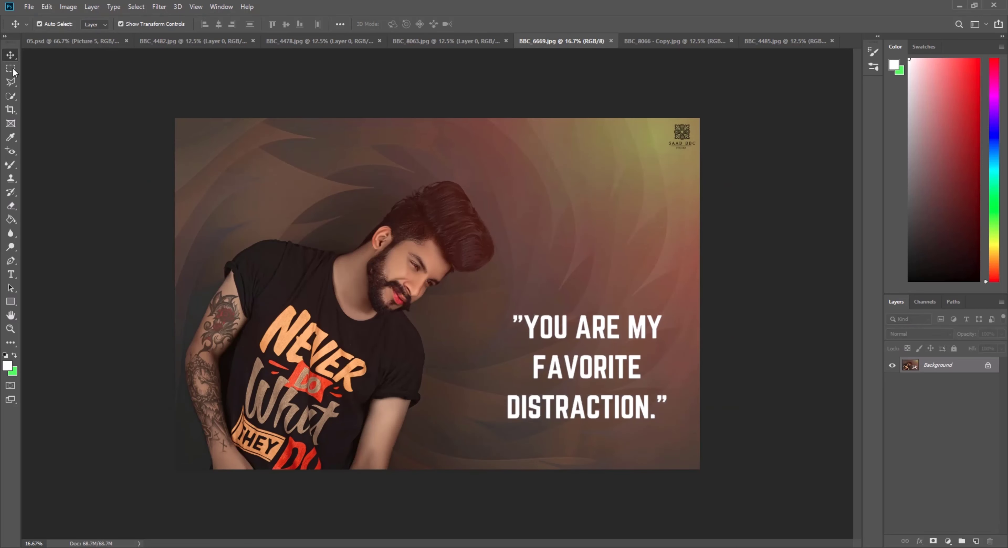
click(11, 68)
click(987, 366)
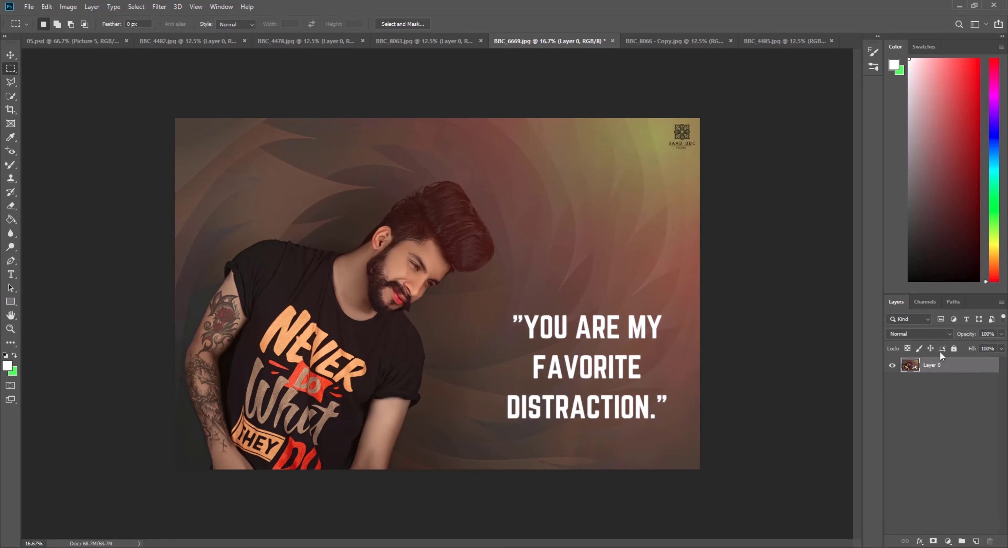
click(11, 55)
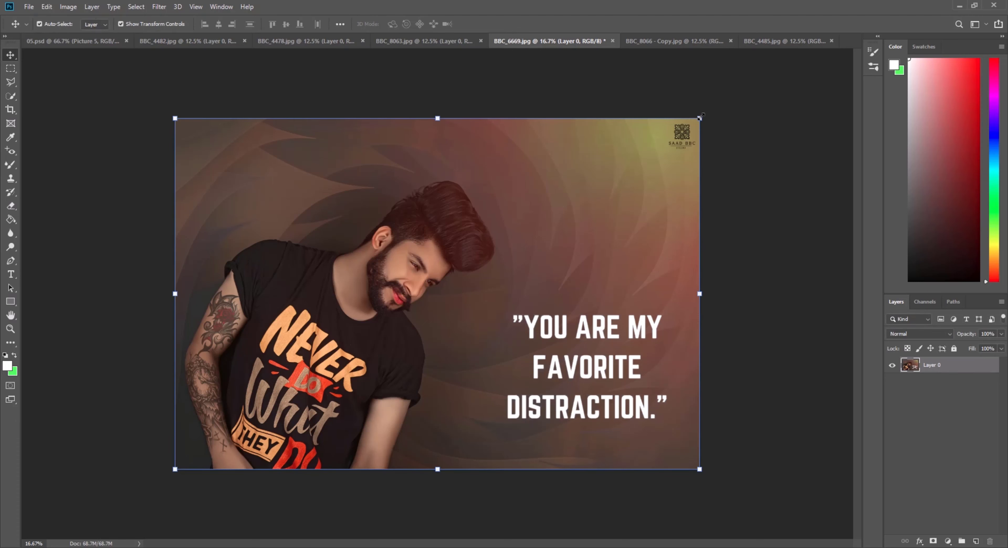
drag(700, 118, 325, 368)
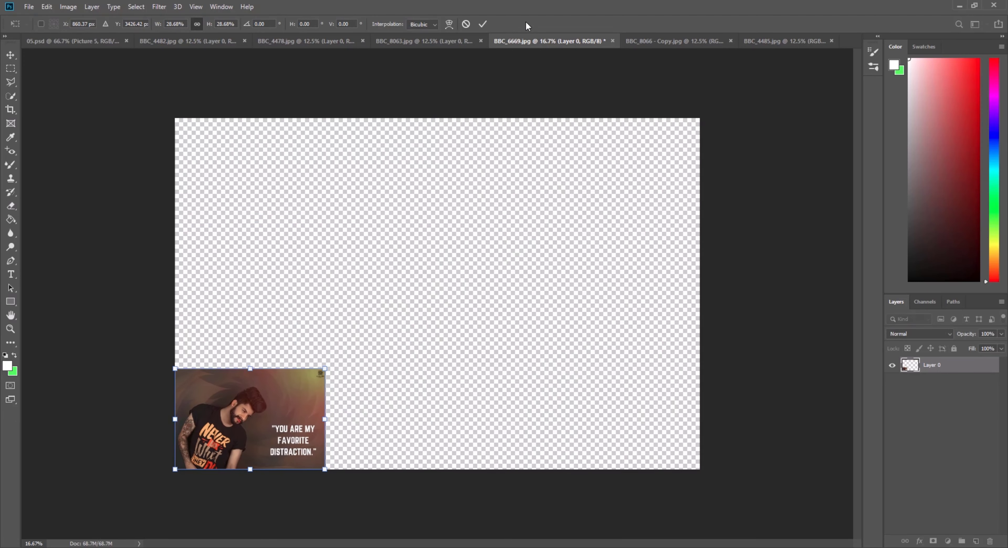
click(483, 24)
drag(256, 430, 577, 355)
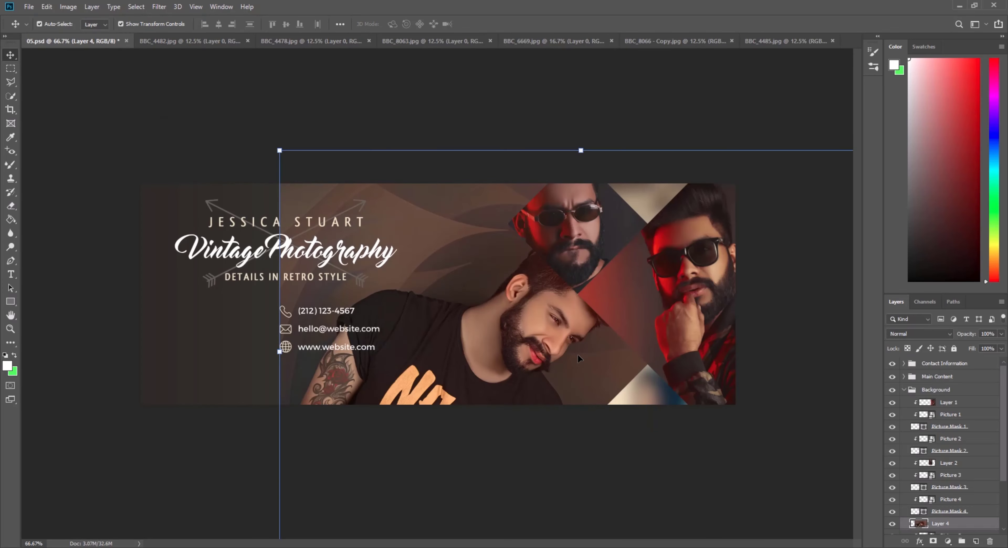
Scale the placed T-shirt photo to about 31% and position it near the diamond frames.
drag(580, 150, 580, 409)
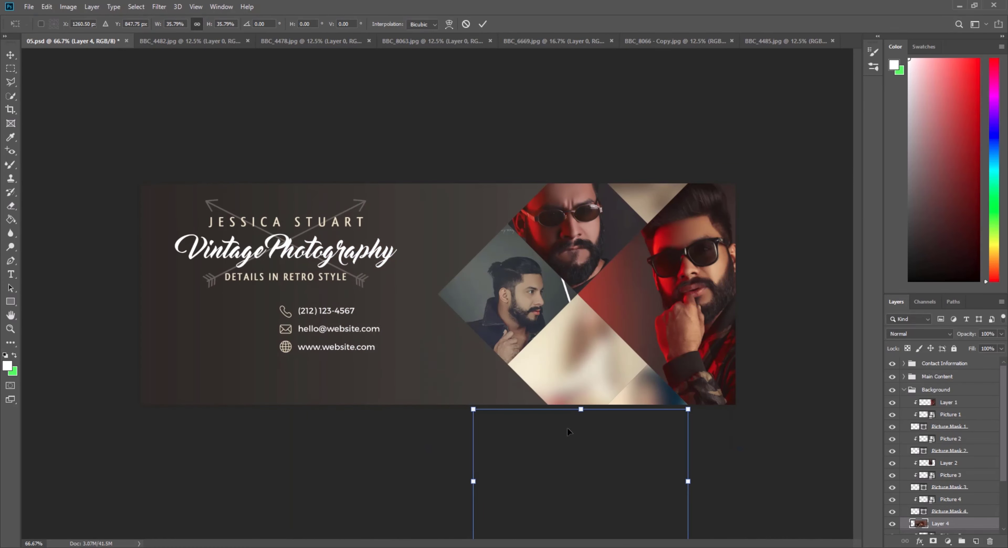
drag(578, 474, 606, 338)
drag(608, 275, 609, 294)
drag(573, 354, 574, 373)
key(Return)
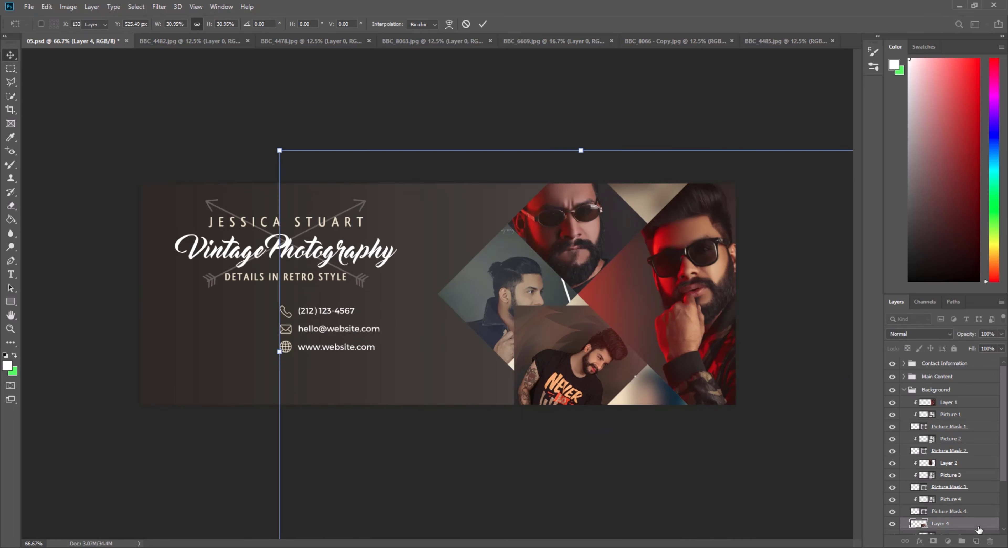
Clip the photo into the lower diamond and enlarge it to about 118%.
right_click(972, 527)
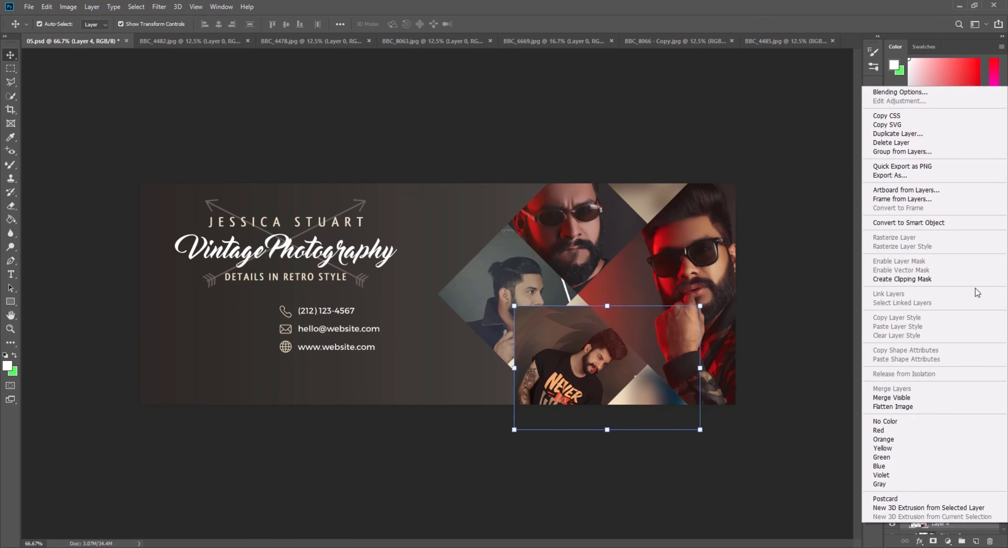
click(916, 280)
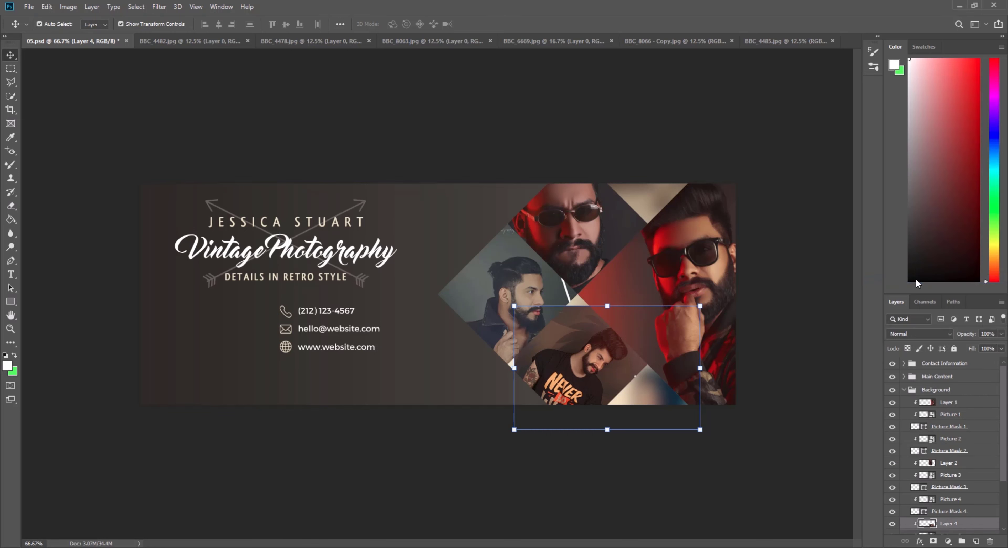
drag(607, 359, 596, 353)
key(ctrl+t)
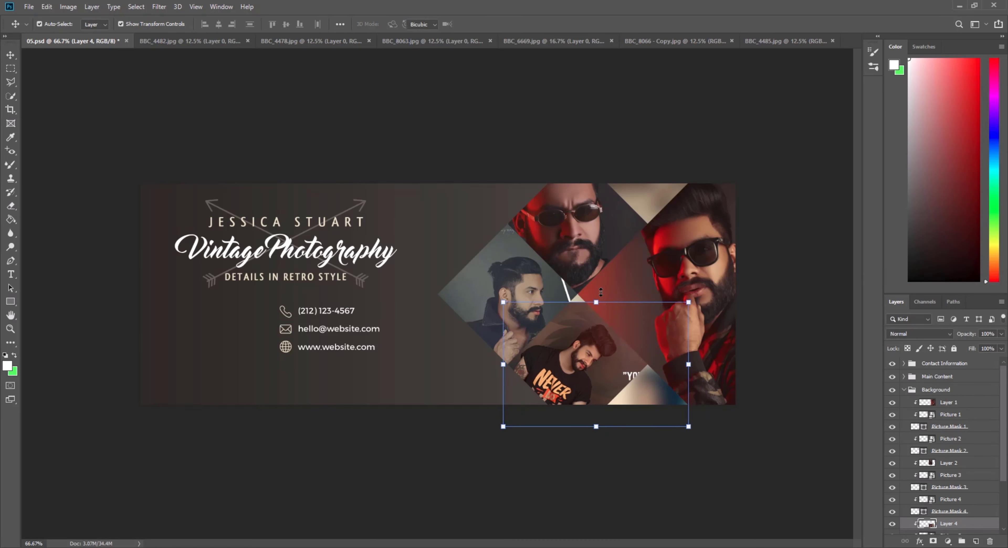
drag(595, 305, 601, 279)
drag(585, 337, 579, 345)
click(483, 23)
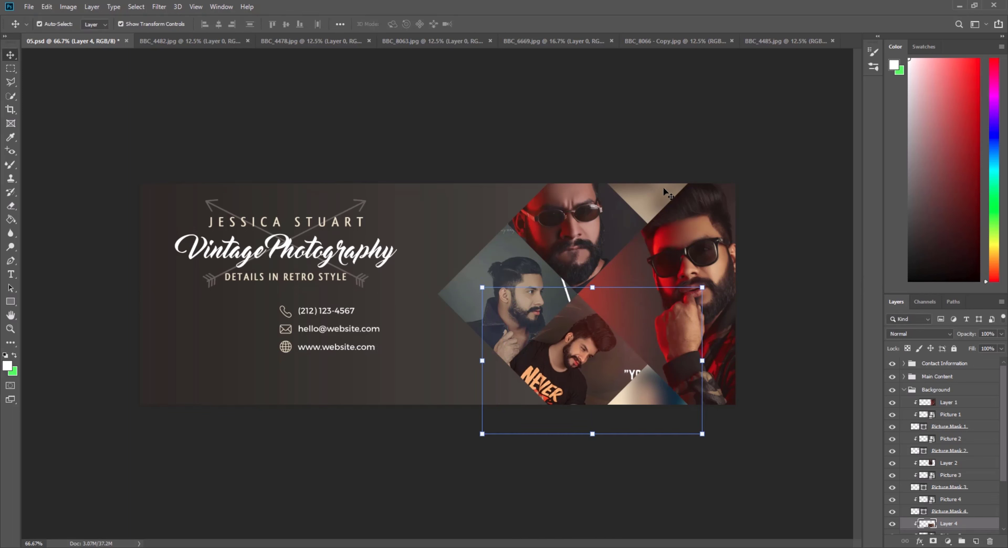
Check the left and lower diamond photos, then select the Vintage Photography heading.
click(645, 191)
click(646, 390)
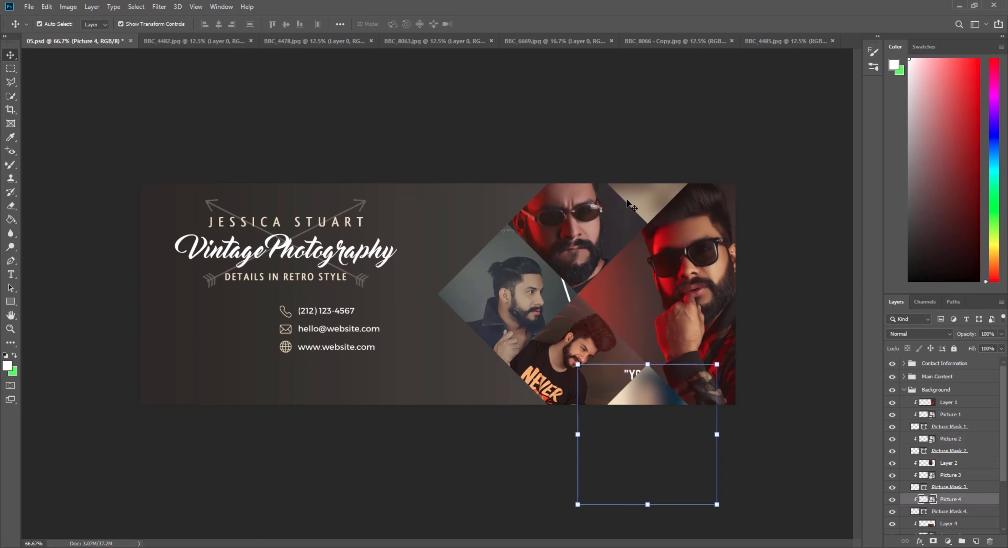
click(641, 191)
click(276, 251)
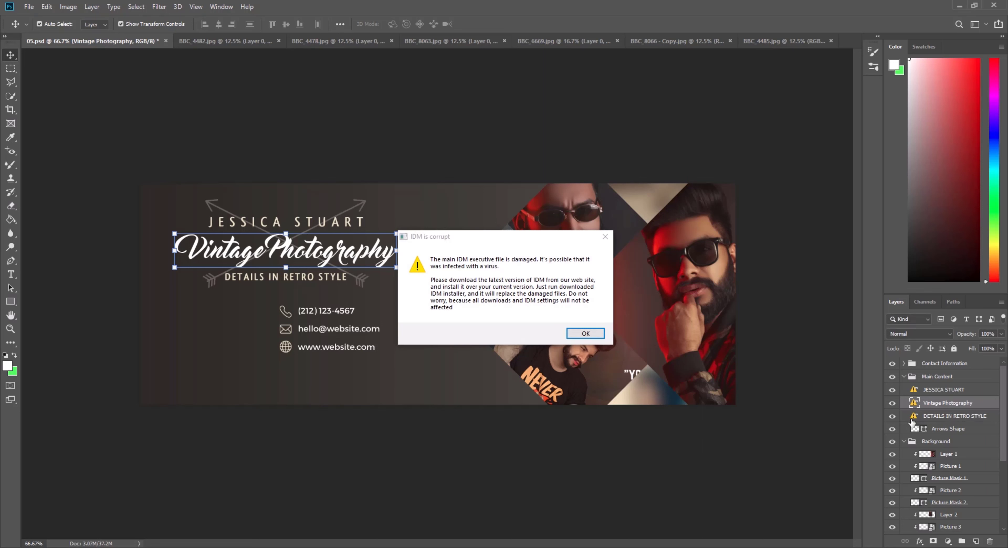
Dismiss the download manager warning and open the Vintage Photography heading, substituting Myriad Pro for its missing font.
click(605, 236)
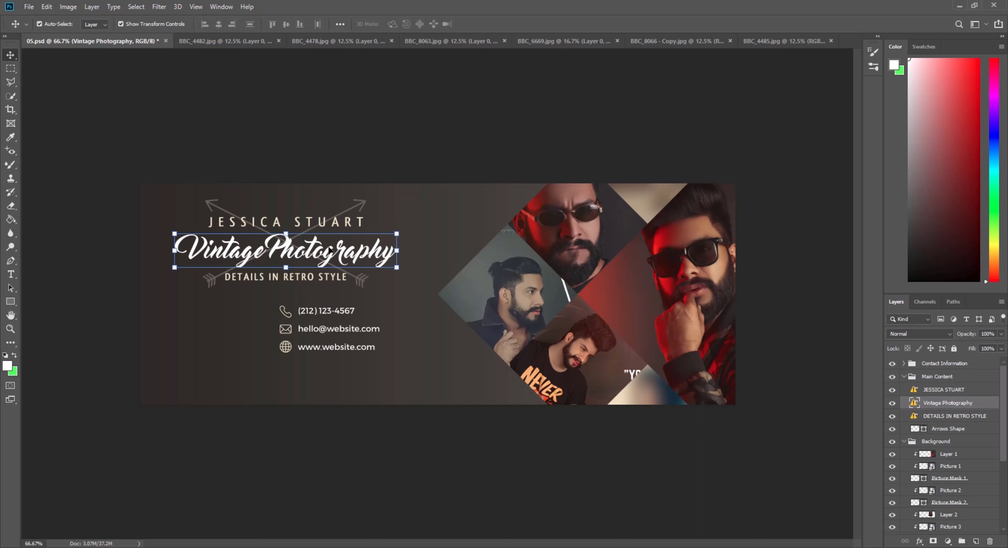
double_click(331, 255)
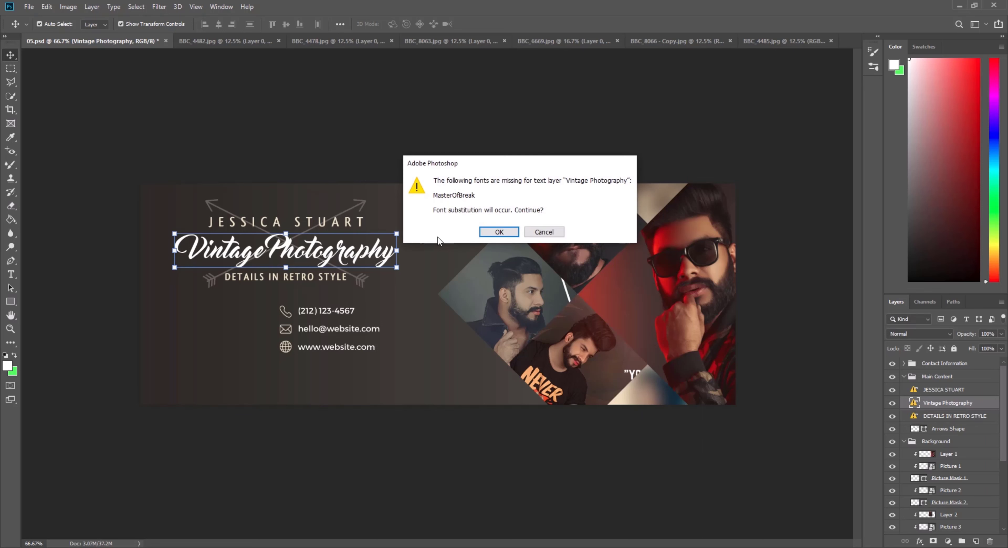
click(499, 232)
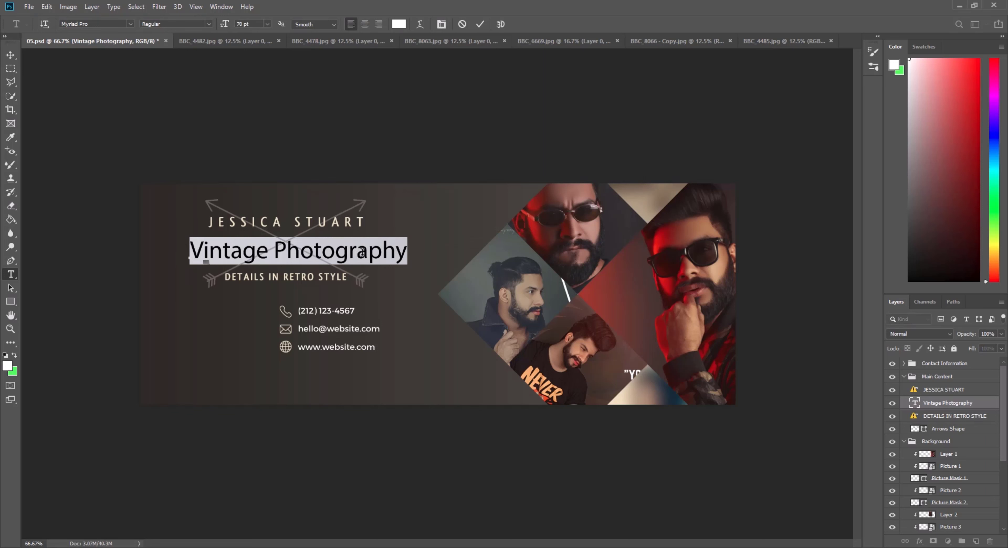
Retype the heading as 'SAAD BBC STUDIO' and try the Italianno font on it.
text(SAAD)
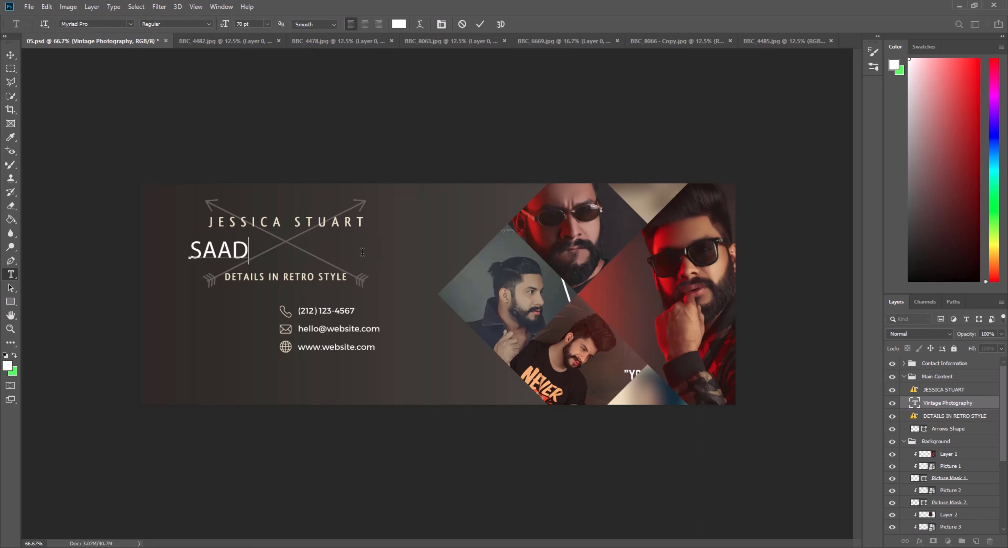
text( BBC)
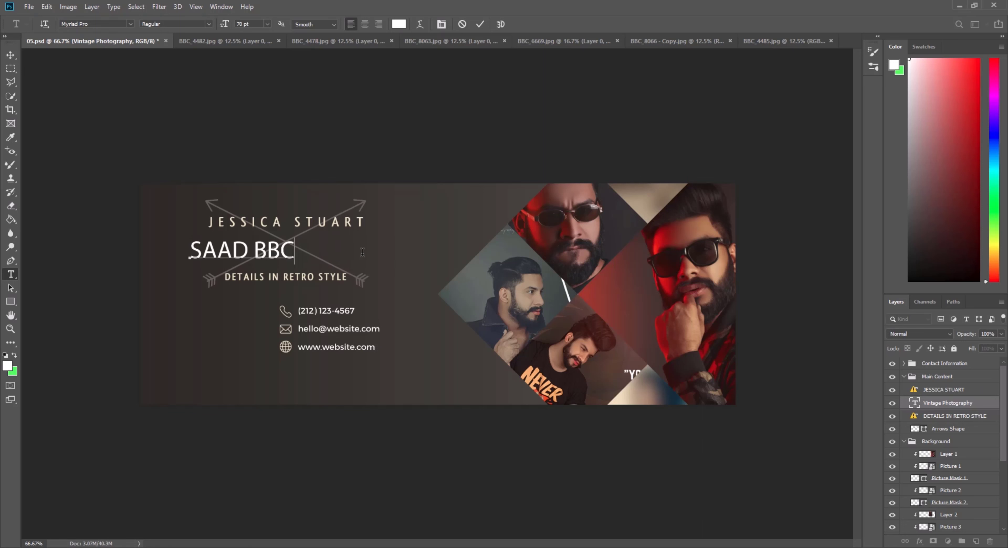
text( STUDIO)
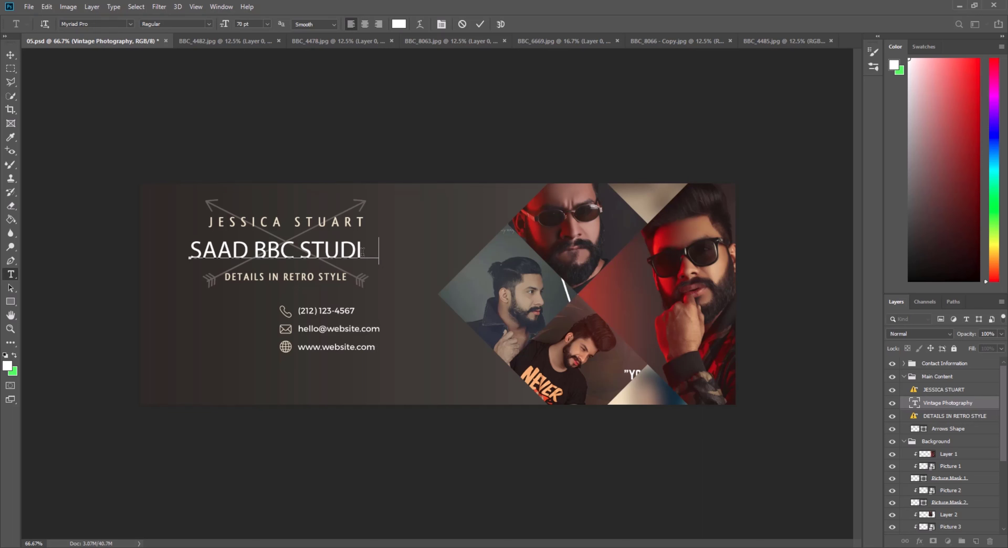
click(483, 23)
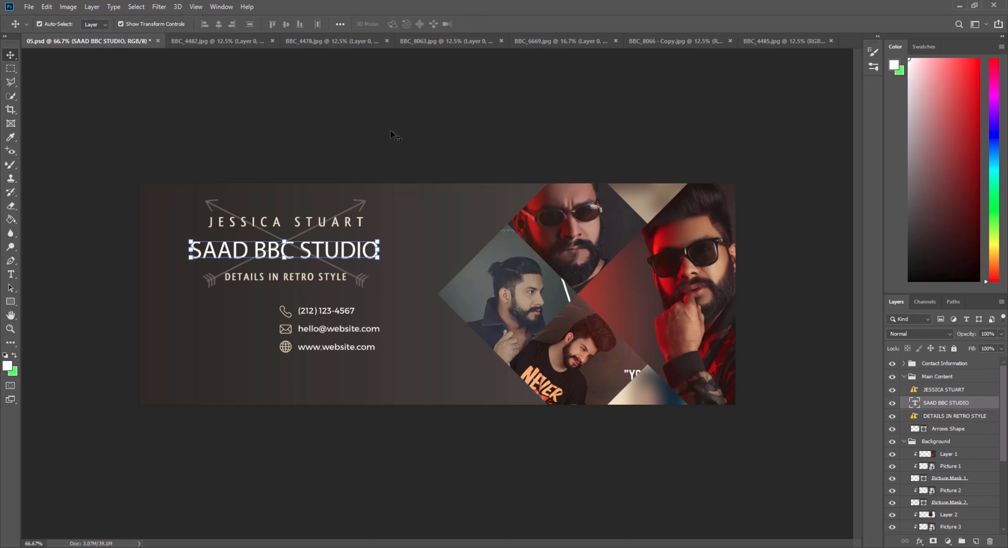
double_click(915, 404)
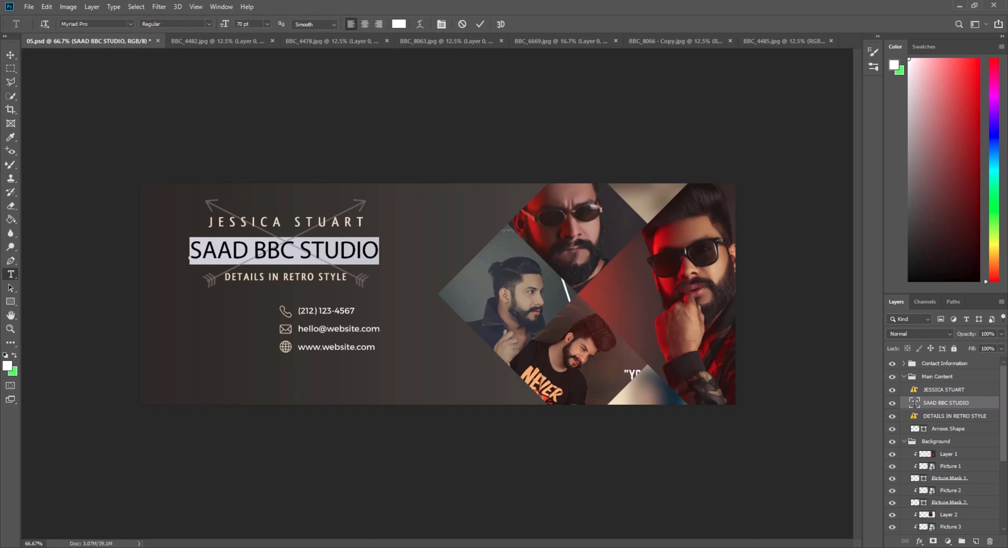
click(106, 24)
click(130, 24)
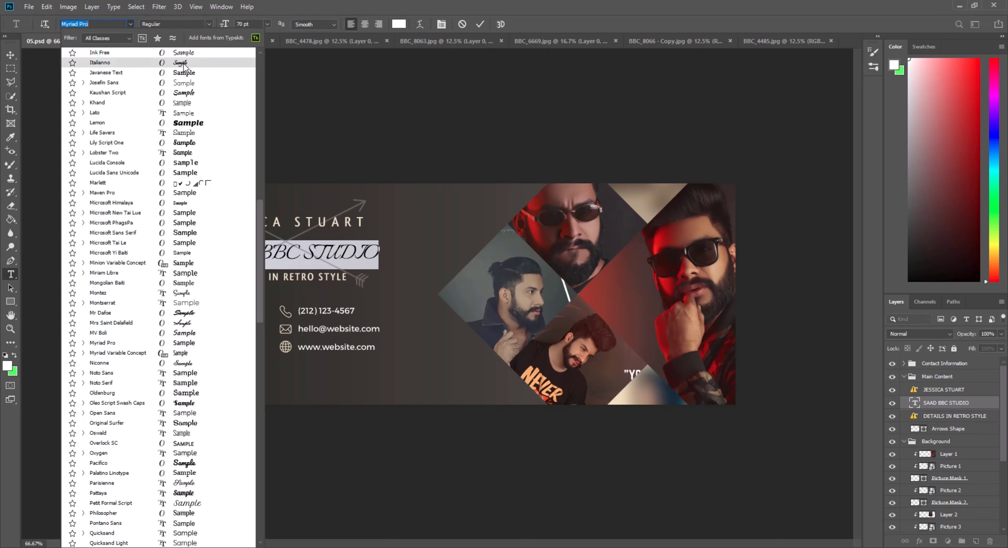
click(191, 62)
Preview fonts like Rakkas, Calibri and Cambria, then set the title in Abril Fatface.
click(114, 24)
key(Down)
key(Down)
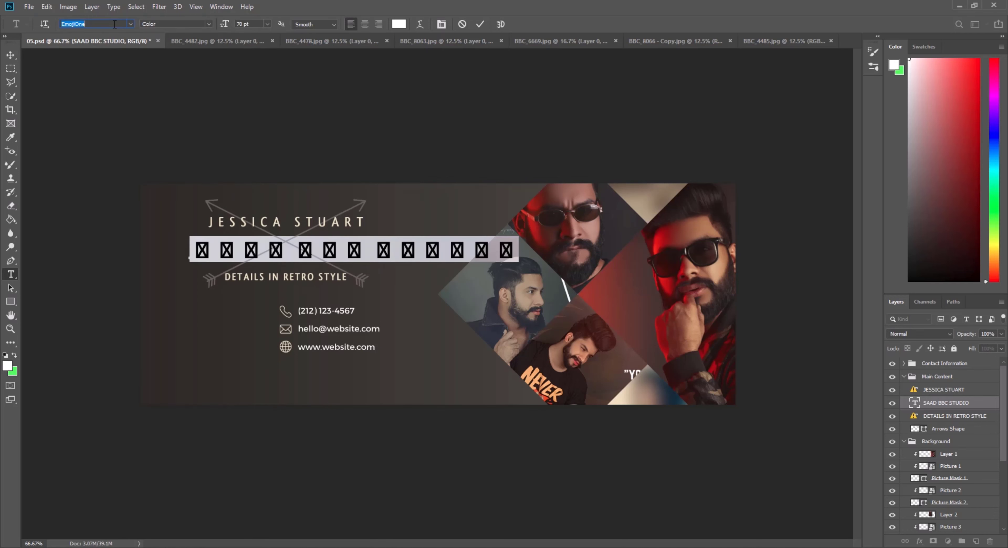
key(Down)
key(Down)
key(Down)
key(Down)
key(Down)
key(Down)
key(Down)
key(Down)
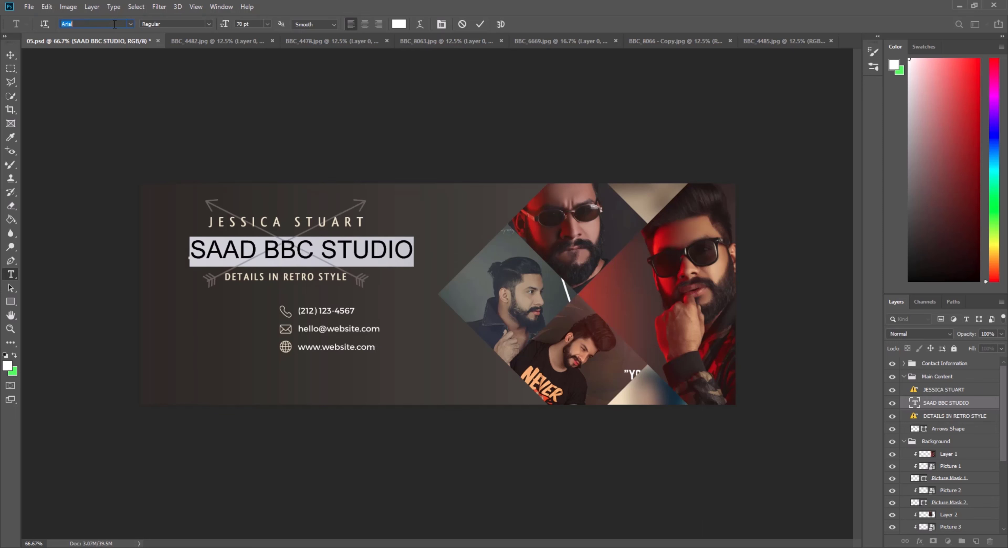
key(Down)
key(Down)
key(Down)
key(Down)
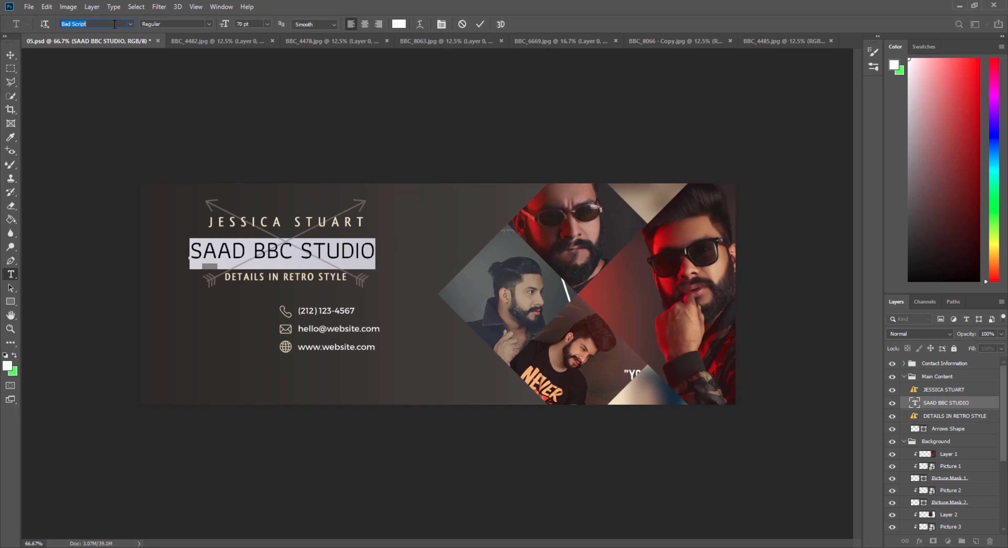
key(Down)
key(Down)
key(Down)
key(Down)
key(Down)
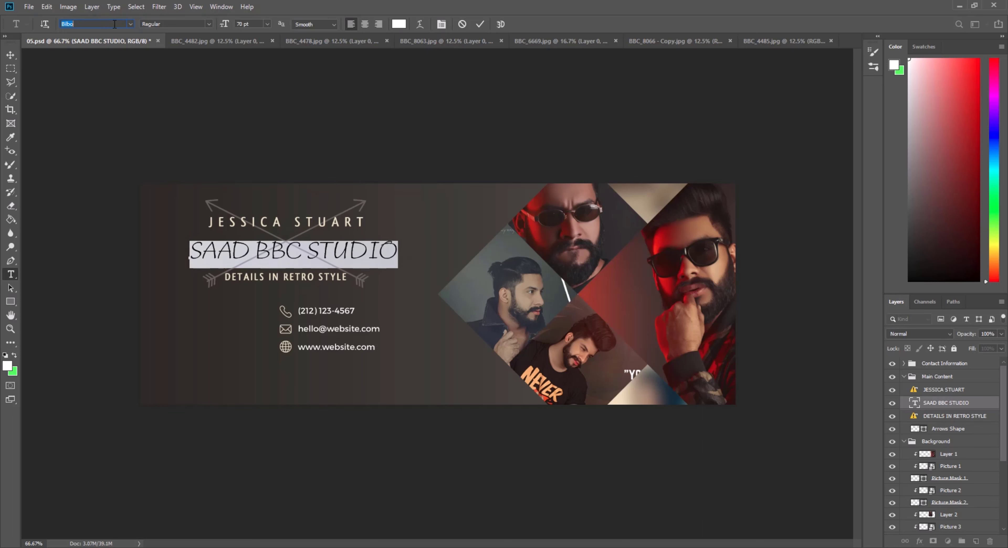
key(Down)
key(Up)
key(Up)
key(Up)
key(Up)
key(Up)
key(Up)
key(Up)
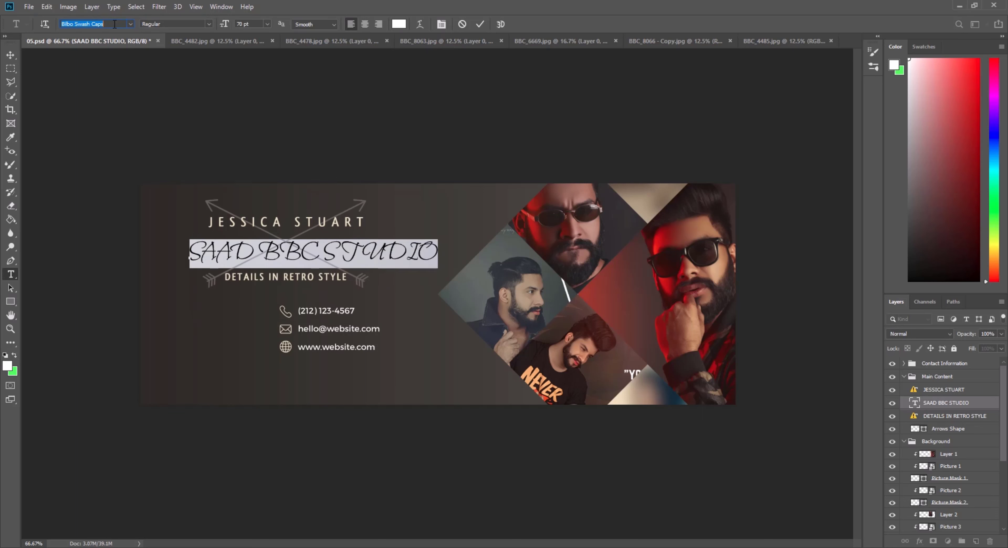
key(Up)
key(Up)
key(Up)
key(Up)
key(Up)
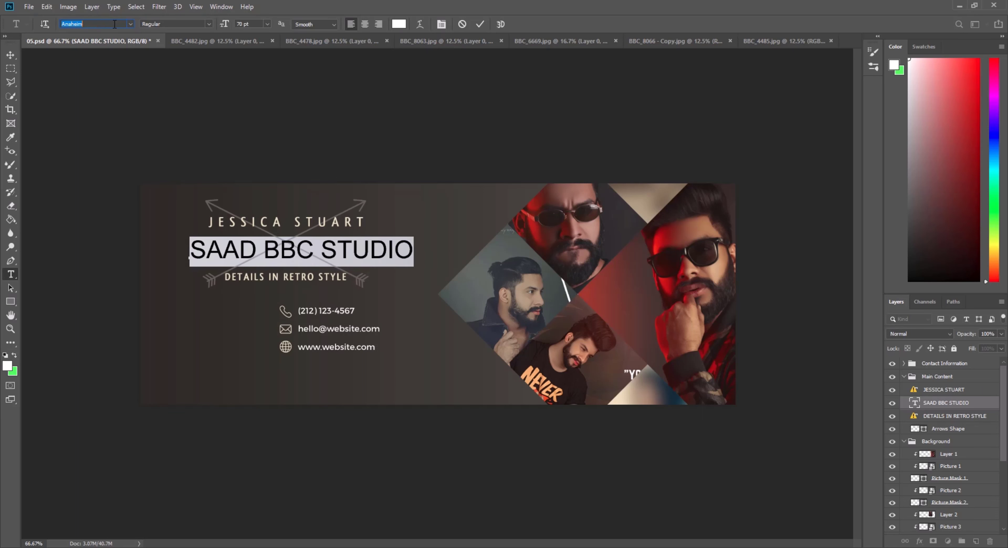
key(Up)
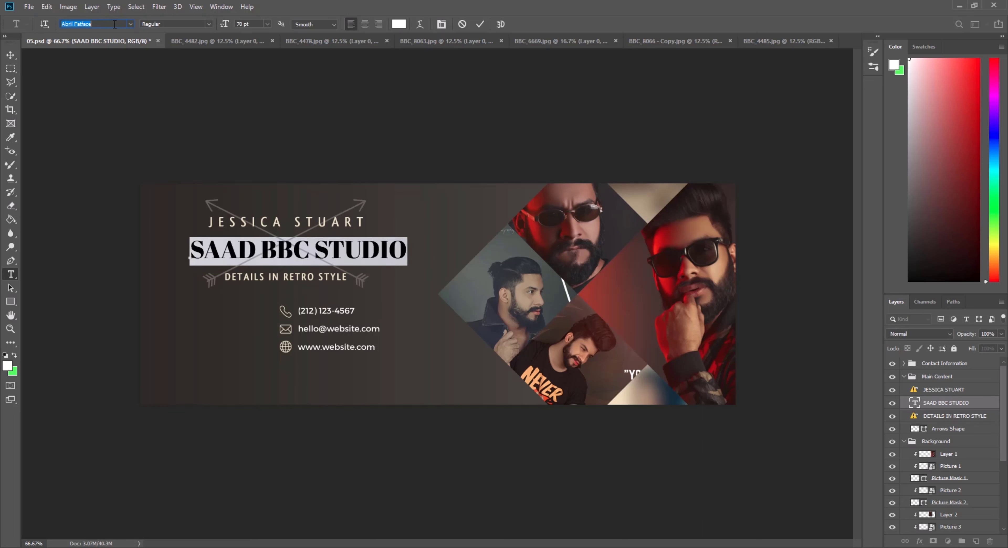
click(479, 24)
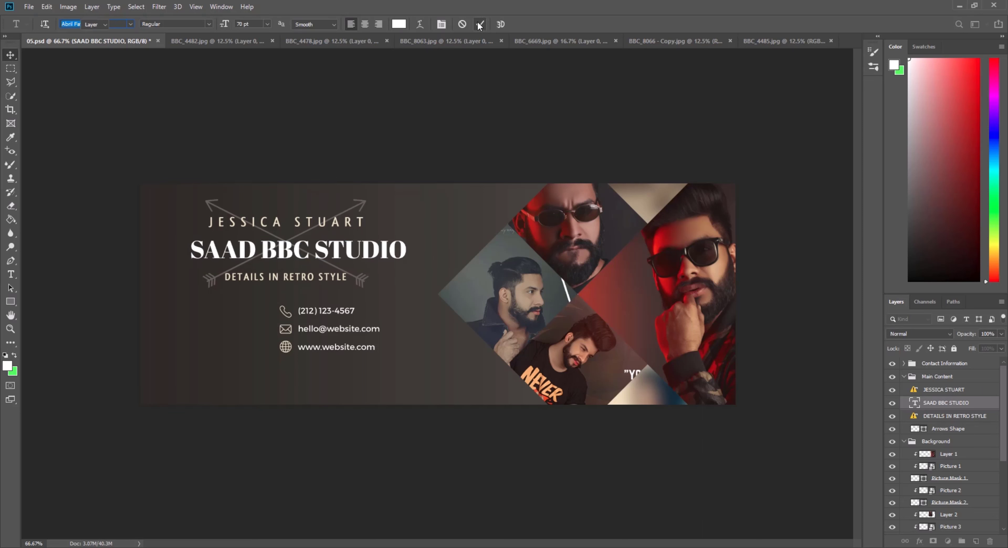
Zoom in on the studio title, then fit the whole banner in the window.
key(v)
click(10, 328)
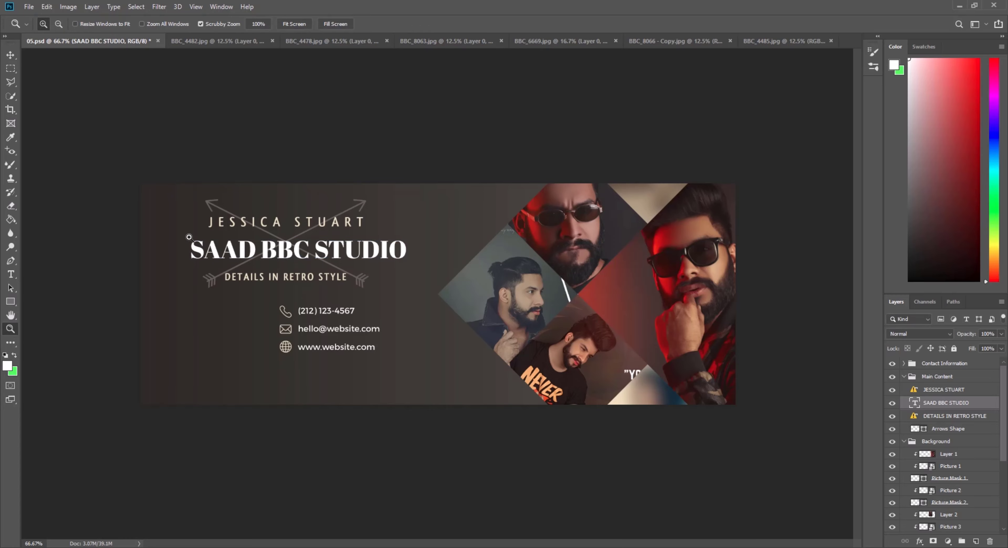
click(297, 260)
click(297, 259)
click(298, 259)
right_click(250, 230)
click(252, 232)
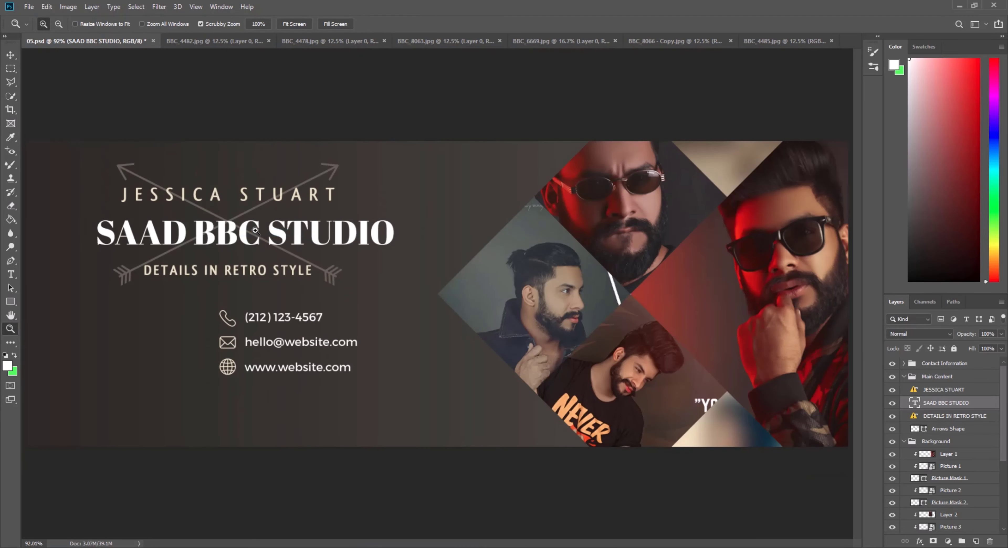
Retype the JESSICA STUART line as 'PHOTOSHOP EDITING', accepting the font substitution.
click(12, 56)
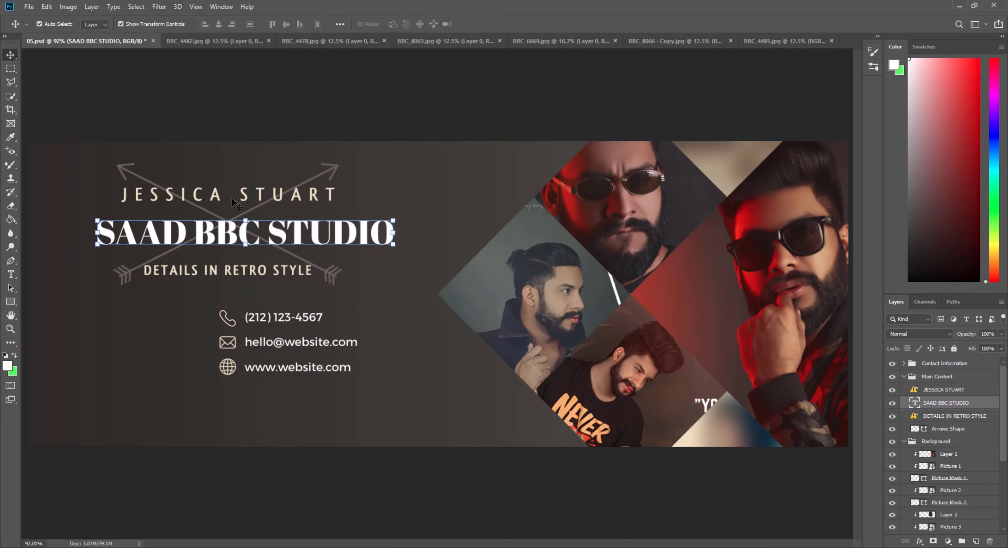
click(267, 200)
double_click(268, 199)
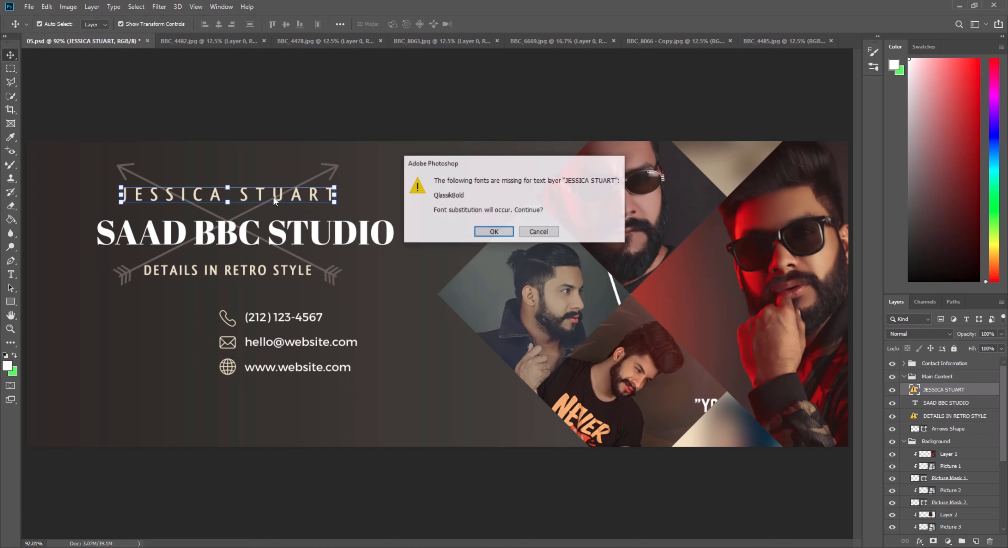
click(485, 233)
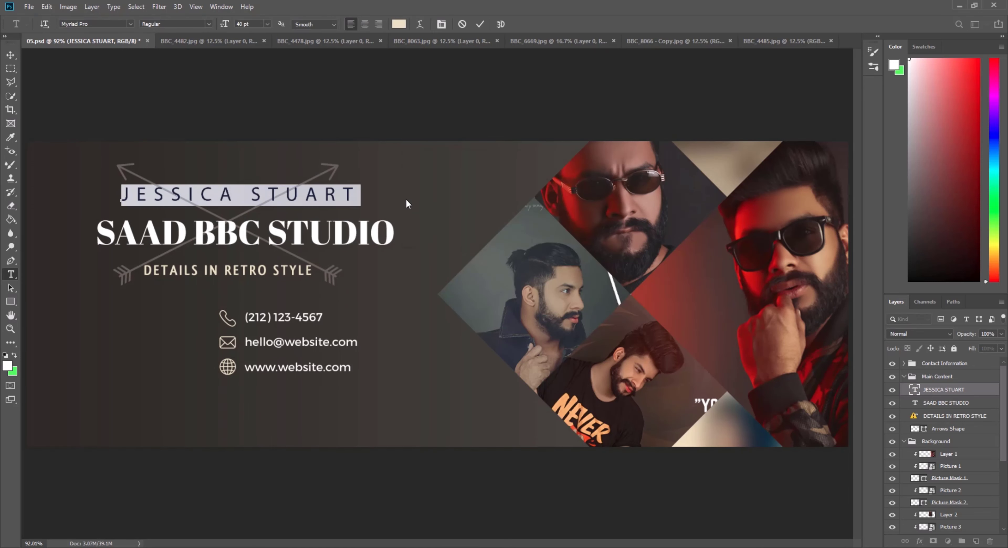
text(PHO)
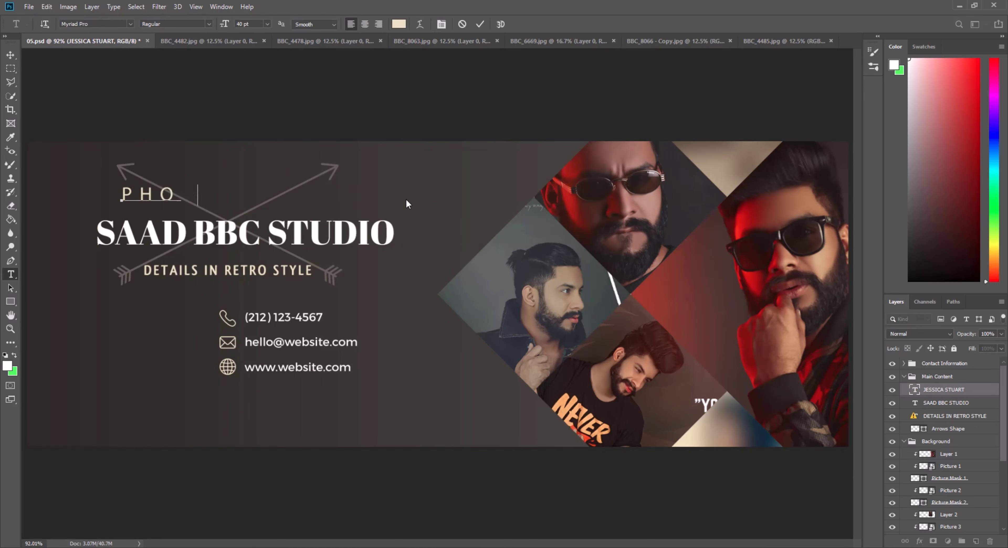
text(TOSHOP ED)
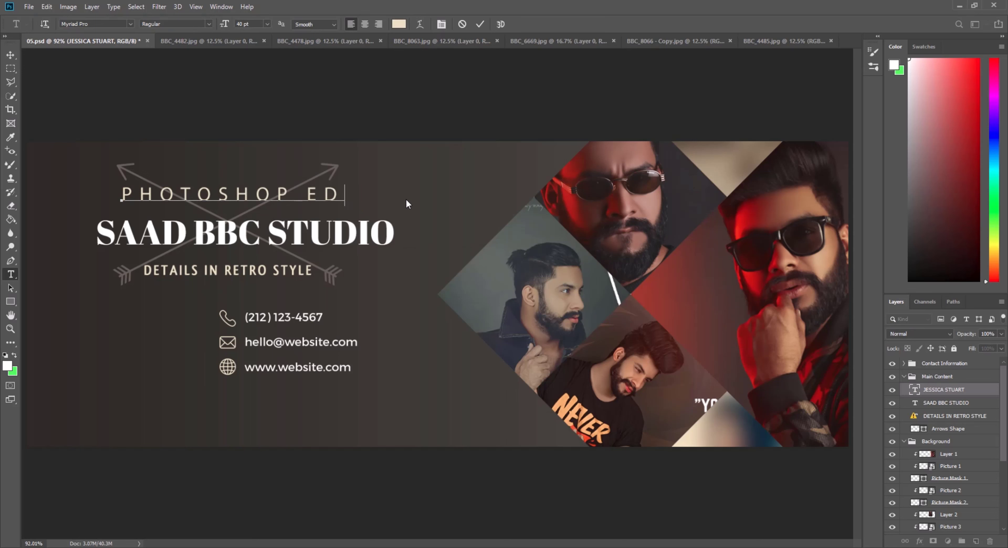
text(IT)
click(479, 24)
Left-align the PHOTOSHOP EDITING line with the SAAD BBC STUDIO title.
key(v)
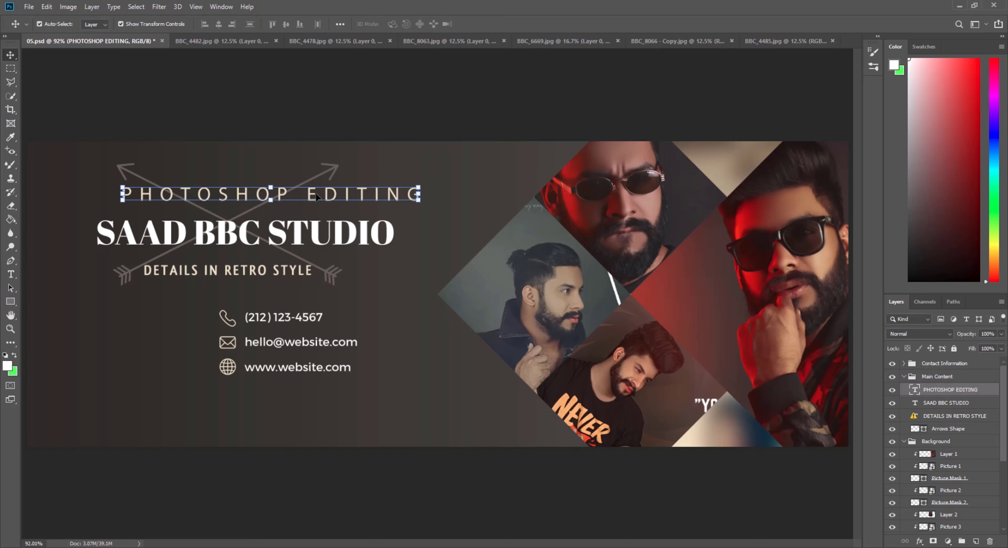
drag(328, 198, 300, 198)
click(252, 275)
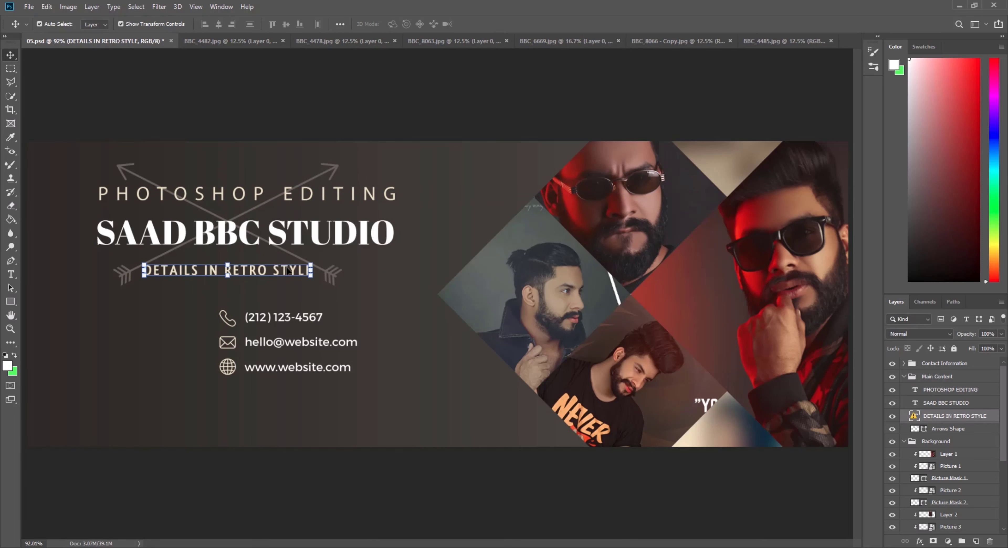
Retype the DETAILS IN RETRO STYLE tagline as 'INdoor & Outdoor photography' and select the stray capital N.
double_click(290, 271)
click(508, 232)
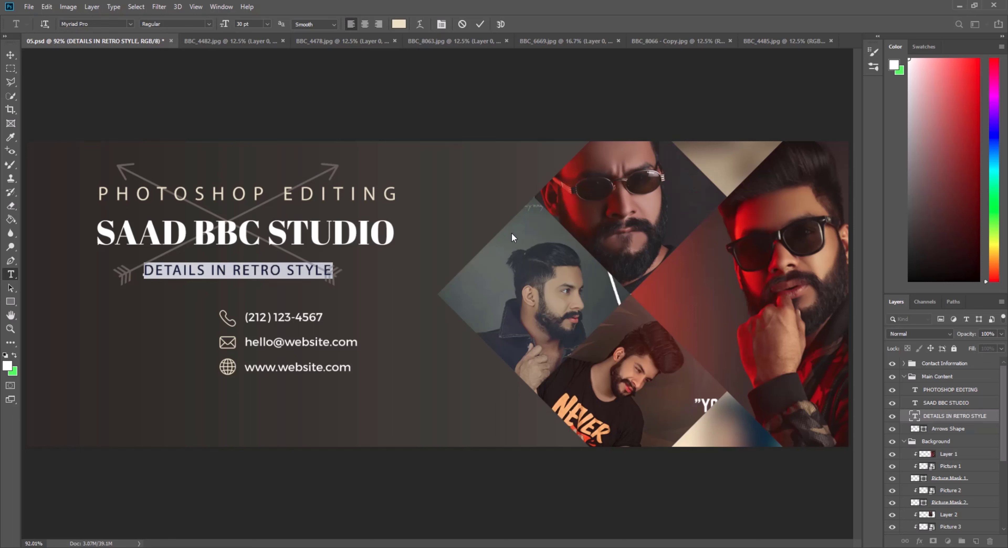
text(INd)
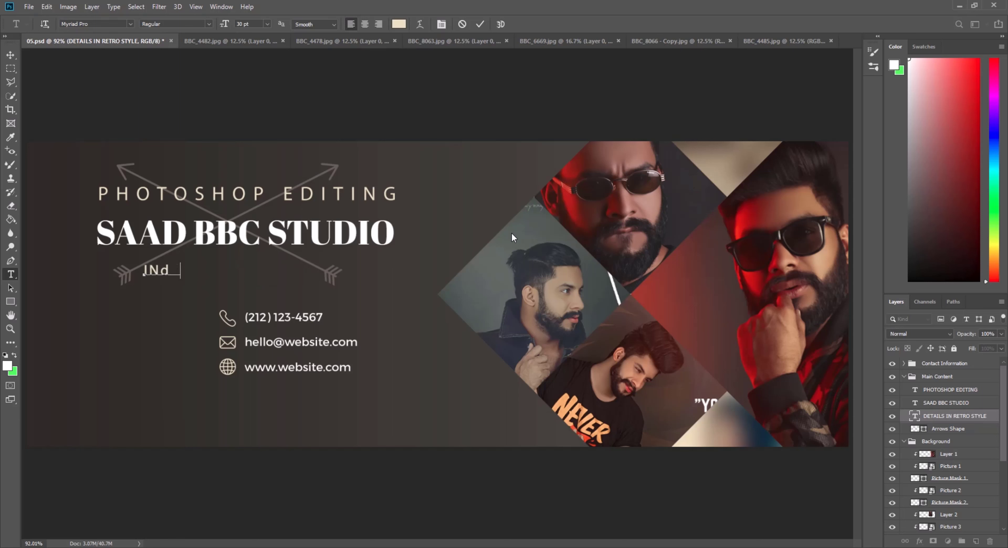
text(oor & Outdoo)
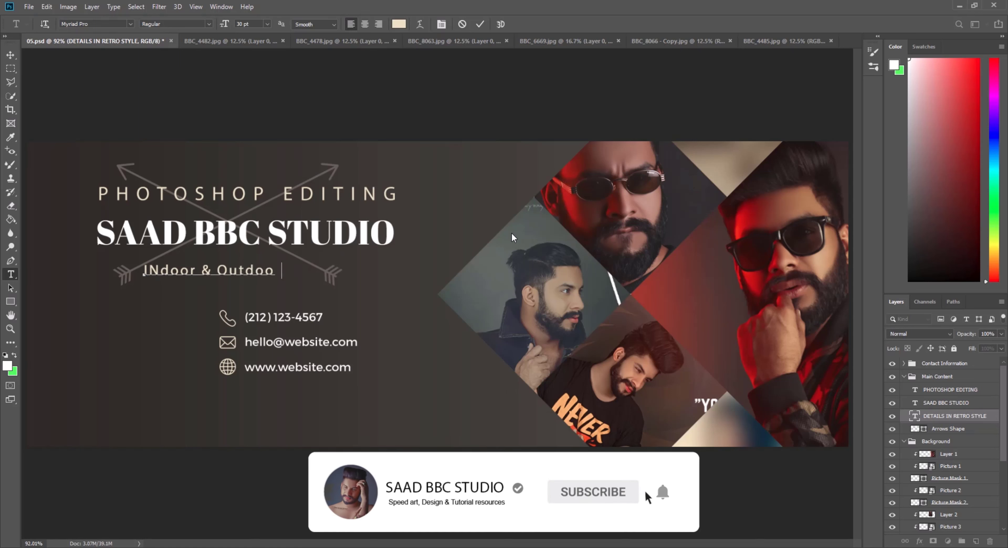
text(r photography)
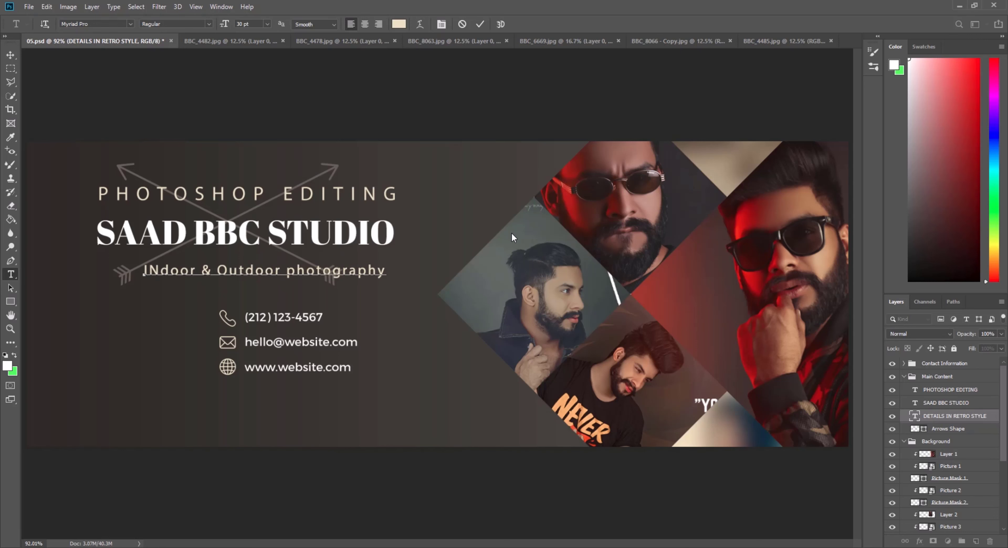
click(159, 271)
key(shift+Left)
Correct the tagline to 'Indoor & Outdoor photography' and move it up, left-aligned beneath SAAD BBC STUDIO.
text(n)
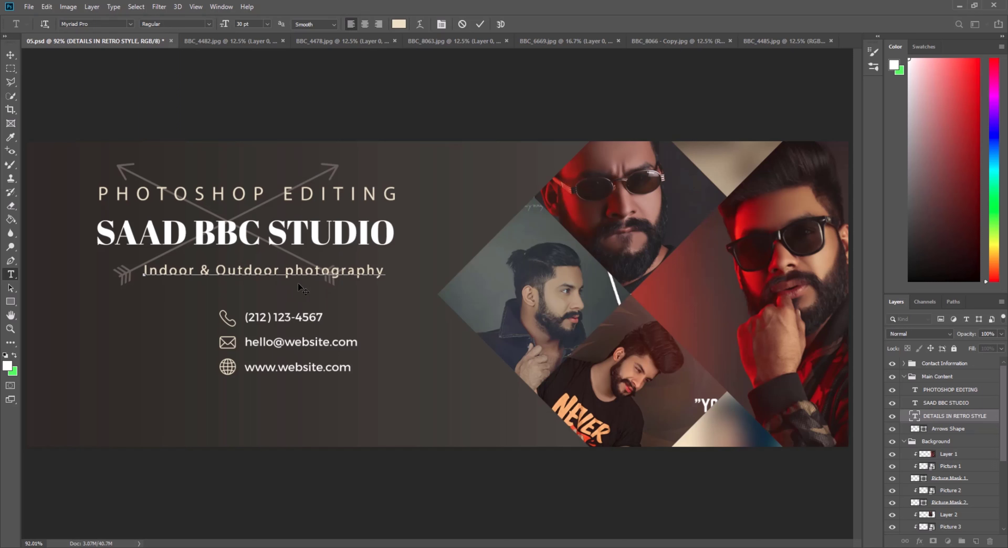
click(10, 55)
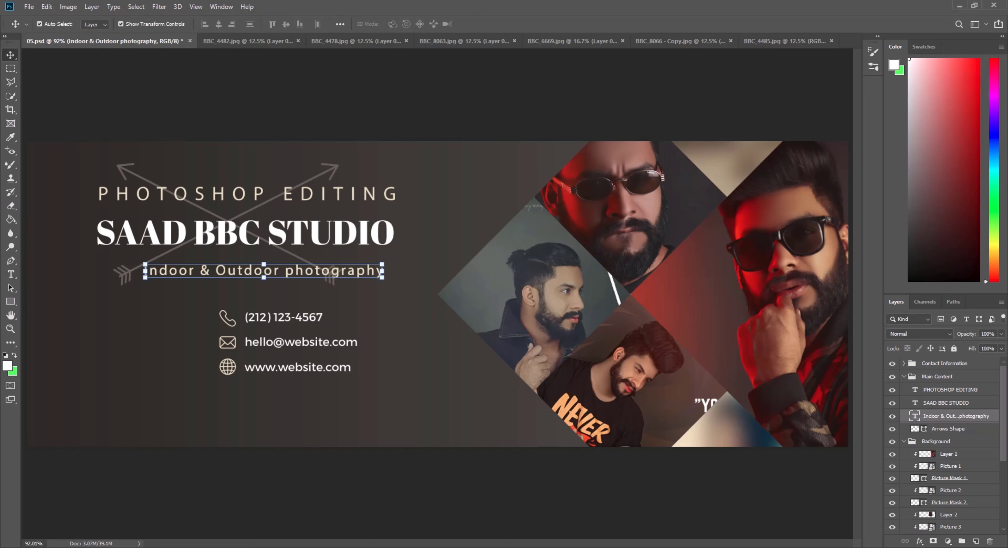
drag(303, 277, 272, 261)
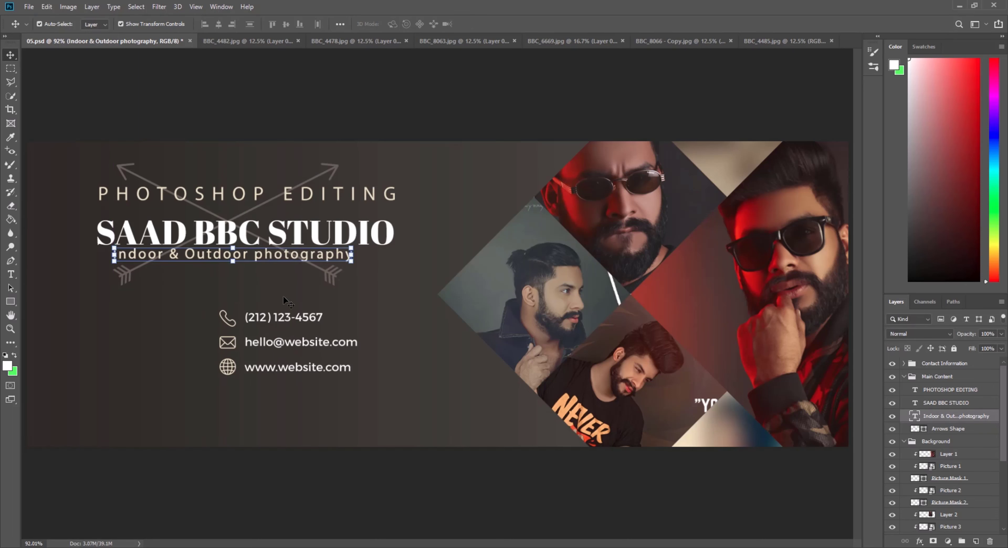
Replace the placeholder phone number in the contact details with the studio's phone number.
double_click(304, 319)
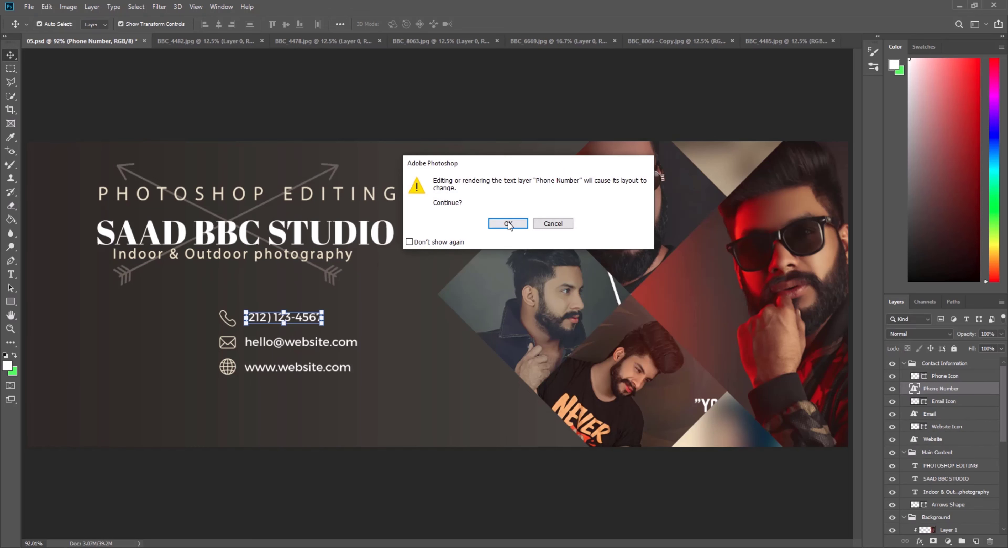
key(Return)
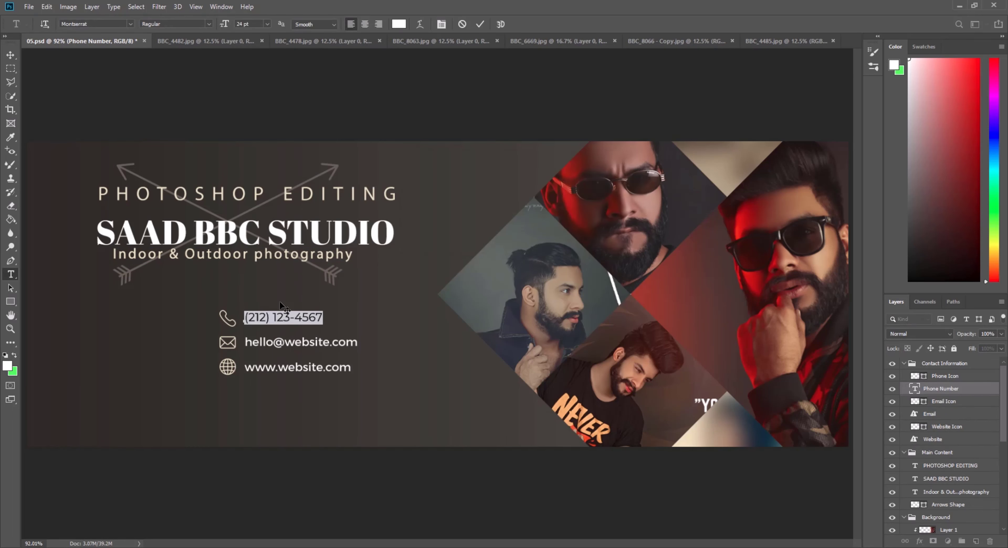
key(BackSpace)
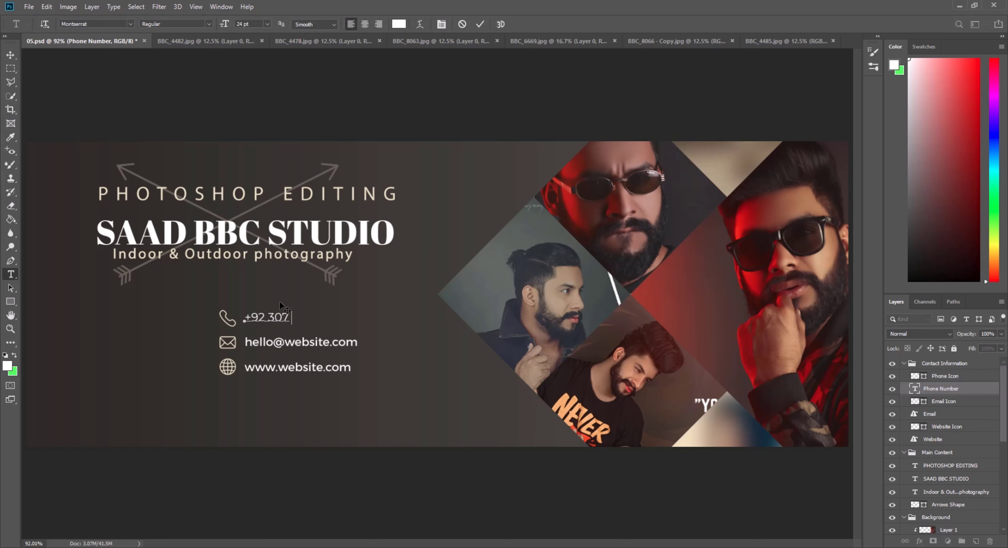
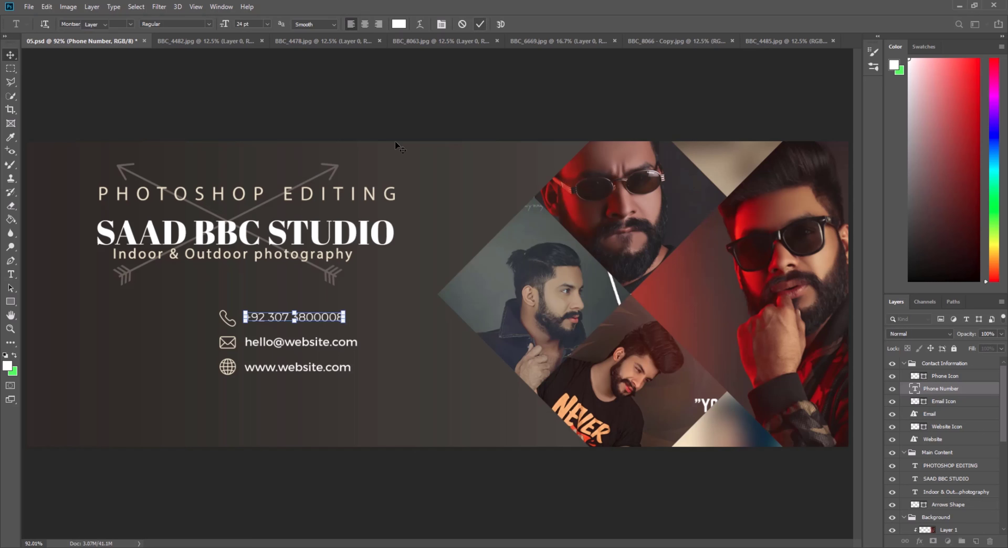
Replace the email line with the studio's Gmail address in capitals, accept the layout warning, and commit it.
click(314, 344)
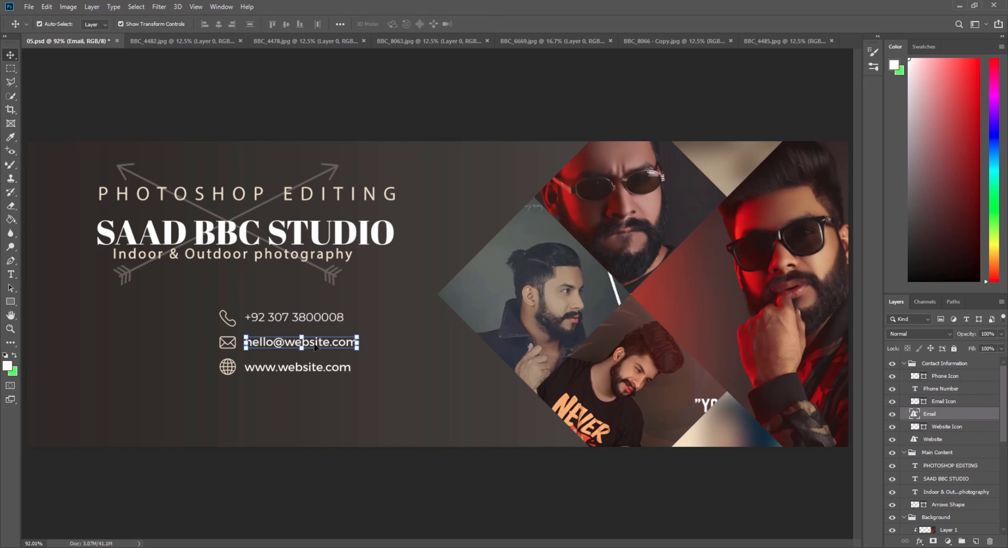
double_click(331, 346)
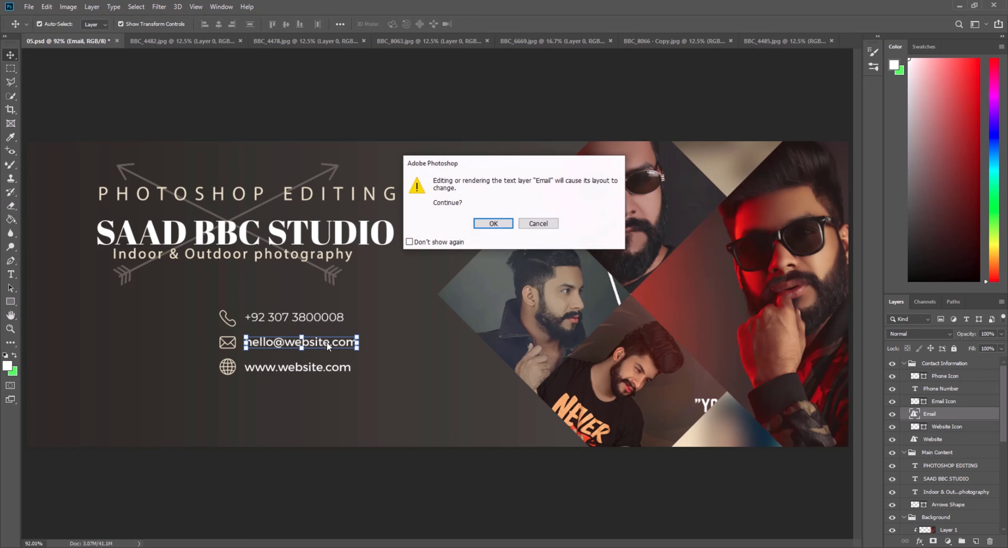
click(490, 222)
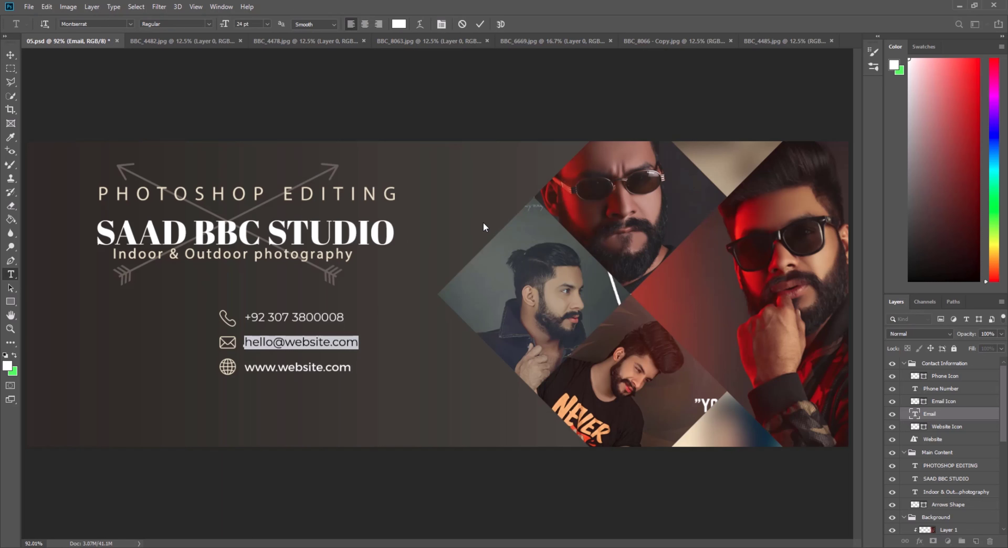
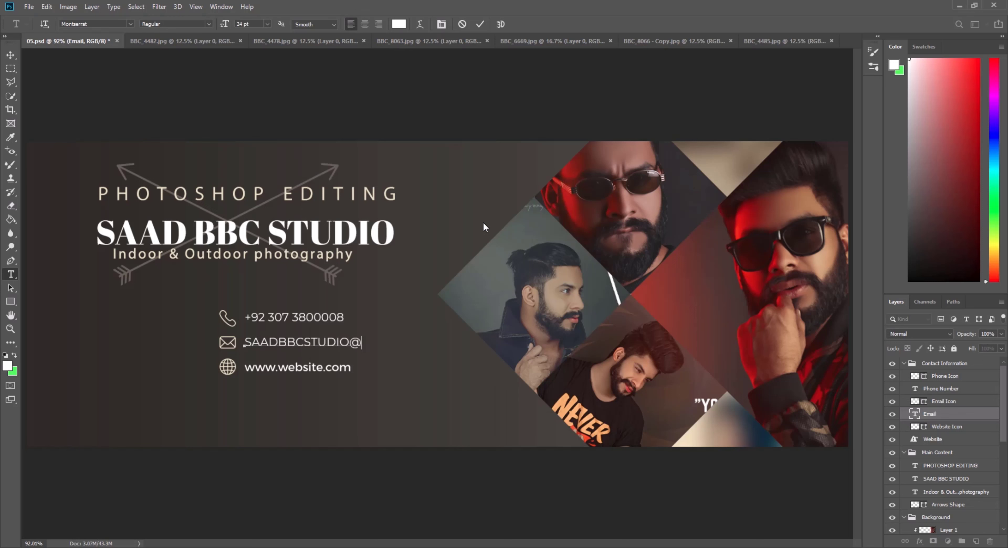
click(479, 26)
key(v)
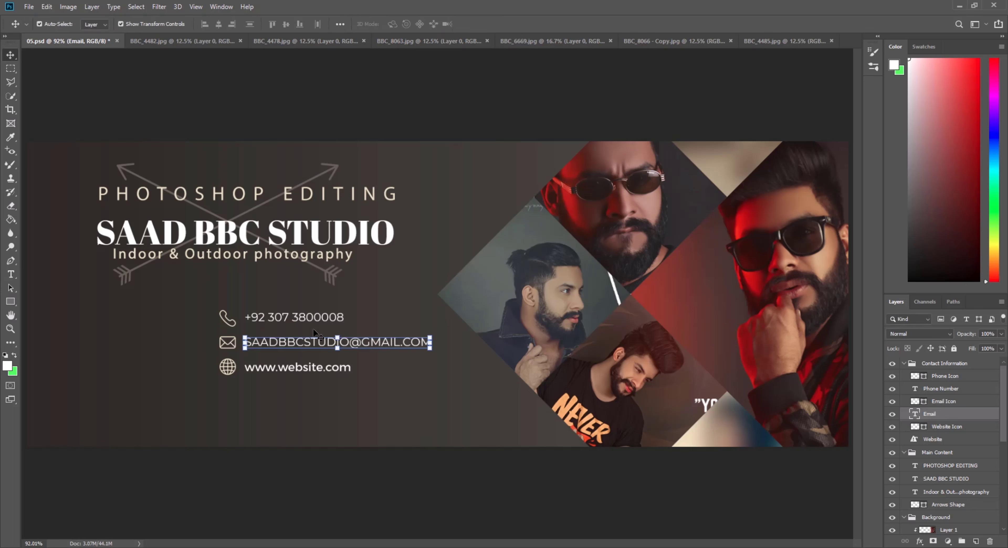
click(309, 372)
double_click(309, 371)
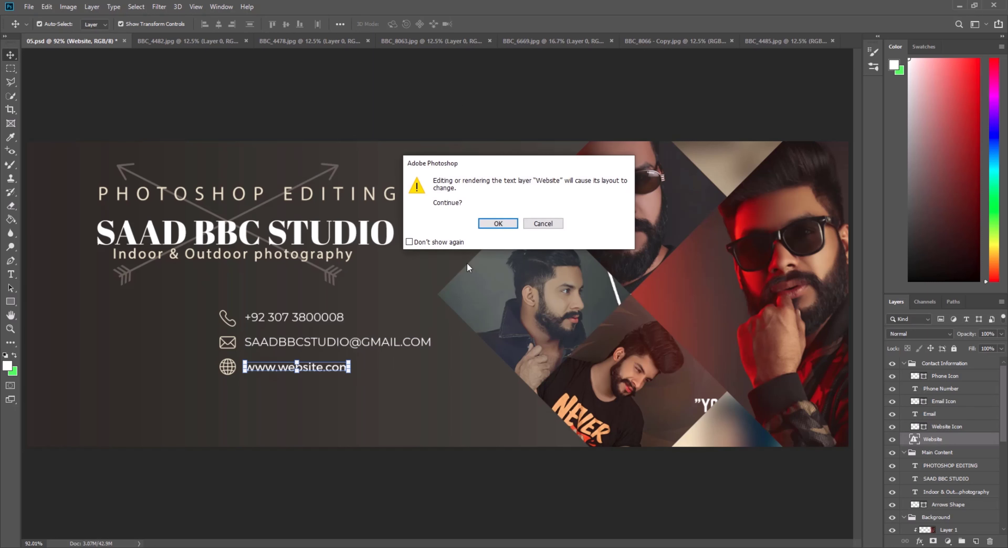
click(500, 225)
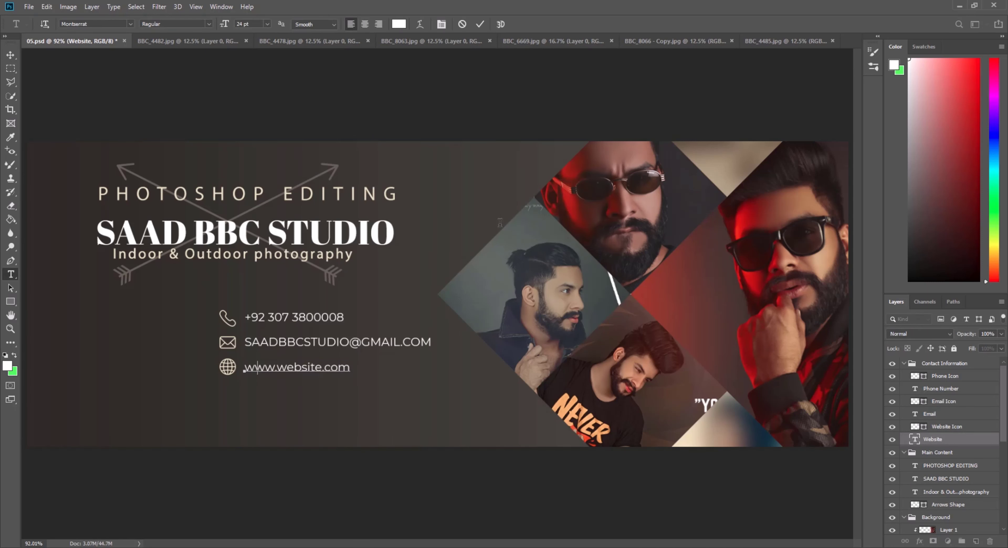
text(www)
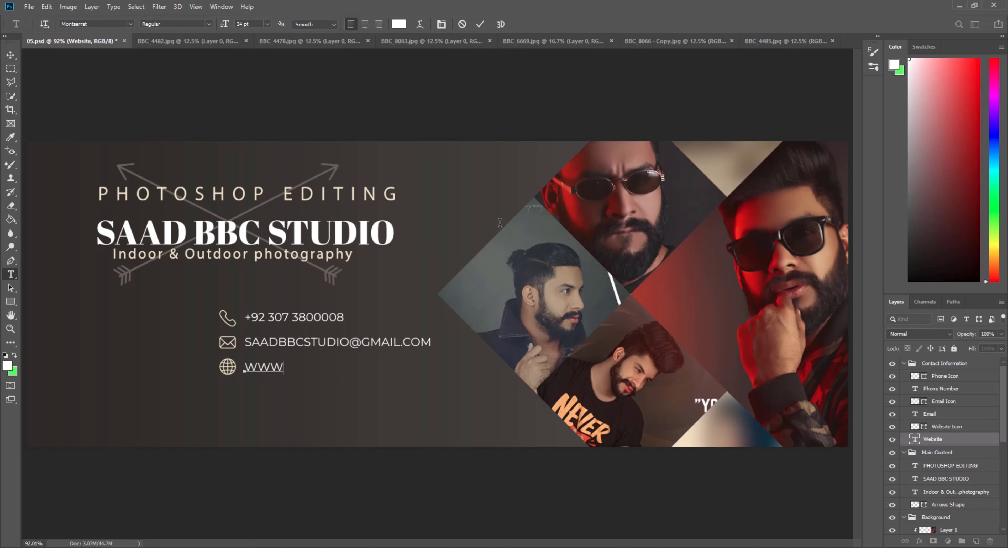
key(BackSpace)
key(BackSpace)
text(ww.youtube.com/)
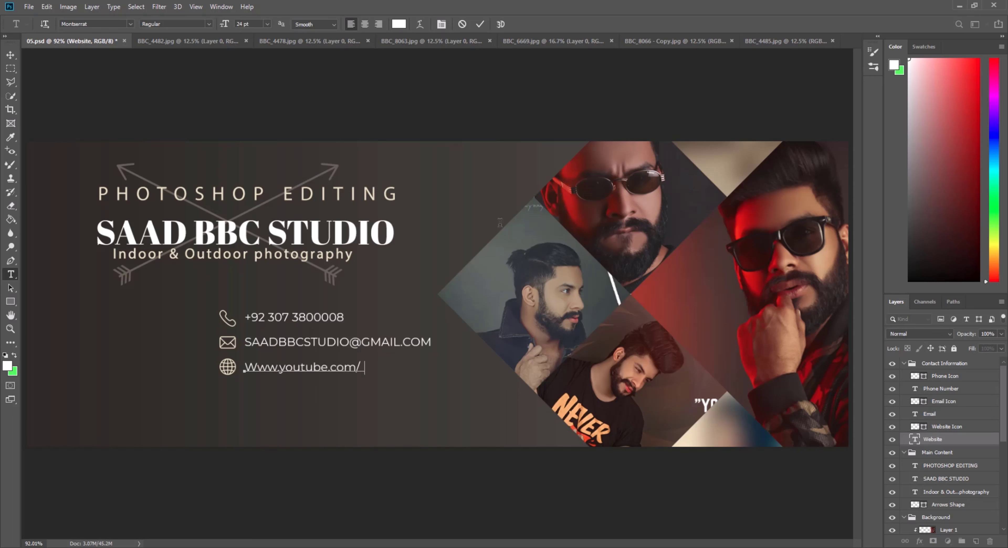
key(BackSpace)
text(saadbbcstudio)
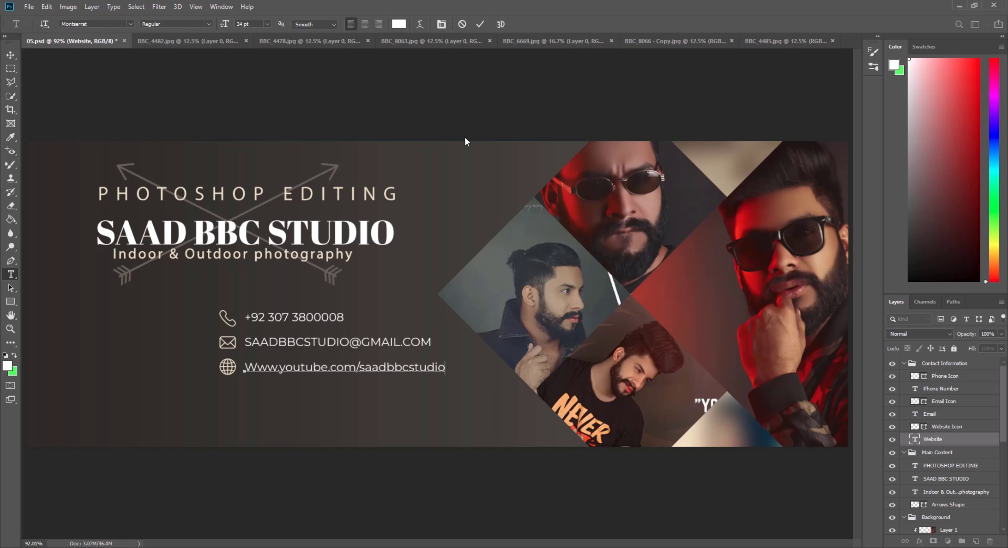
click(480, 24)
Zoom out to the whole banner, minimize Photoshop, and open the 80 Facebook Cover PSD #SAADBBCSTUDIO folder.
key(v)
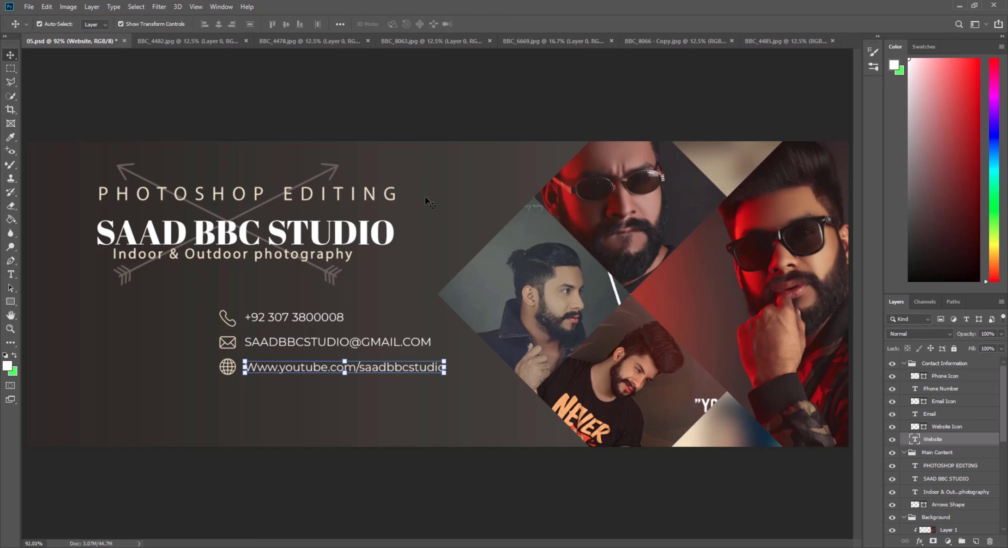
key(z)
right_click(464, 217)
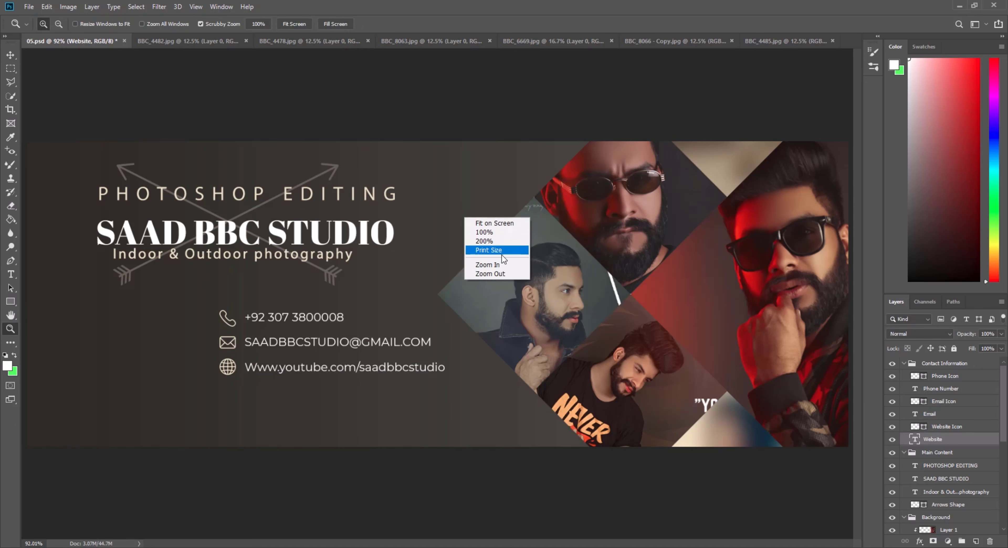
click(502, 272)
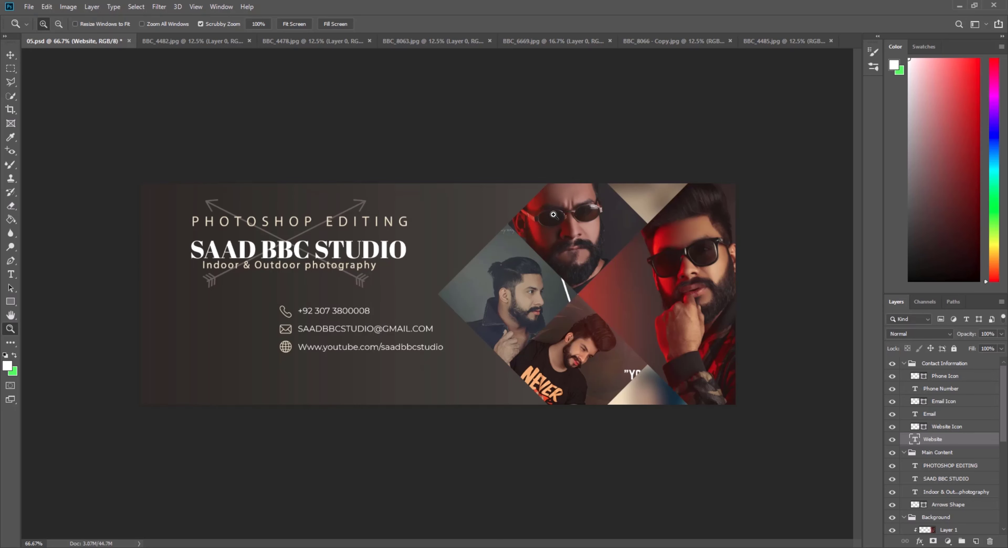
click(959, 8)
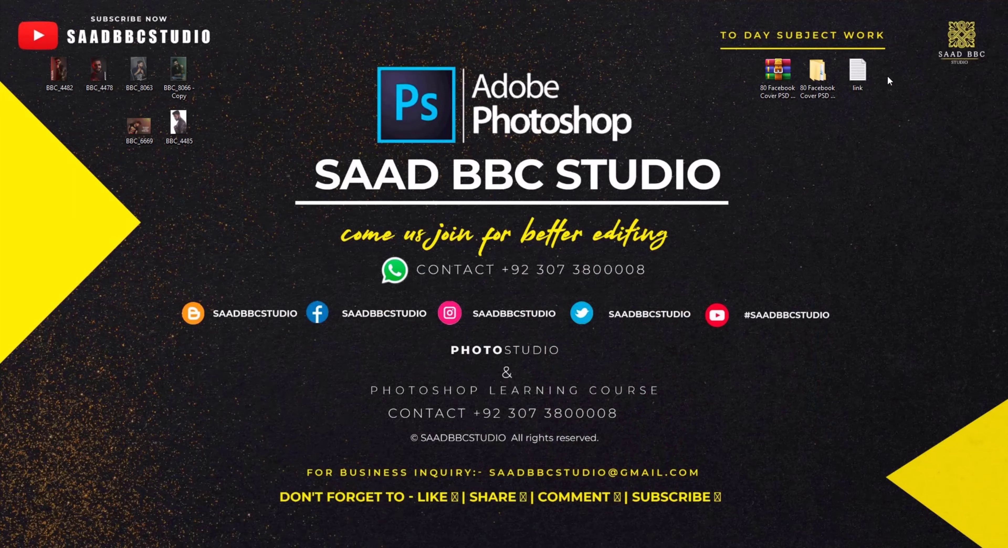
double_click(824, 78)
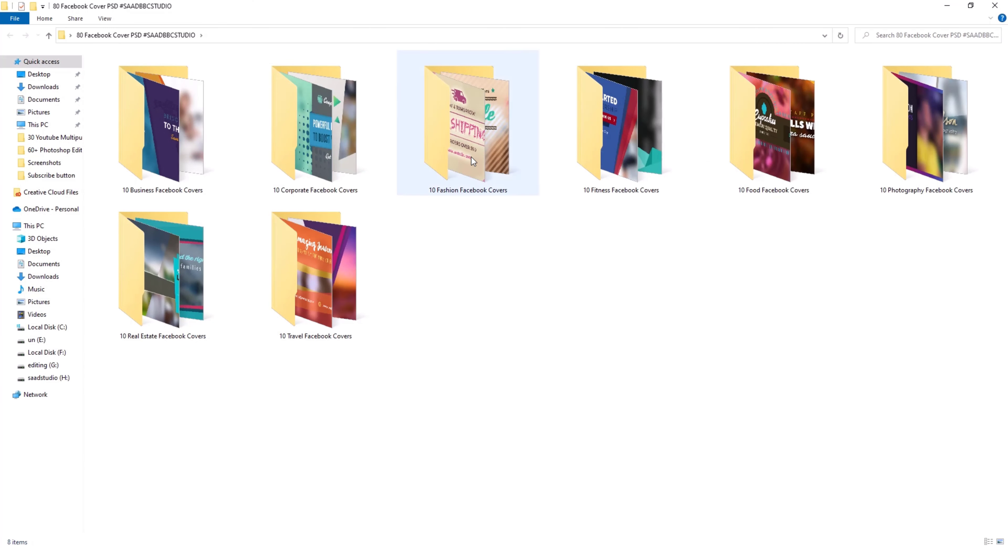
Show the 10 Fashion Facebook Covers folder as extra large icons and browse covers 01–06.
double_click(475, 150)
right_click(371, 183)
mouse_move(395, 191)
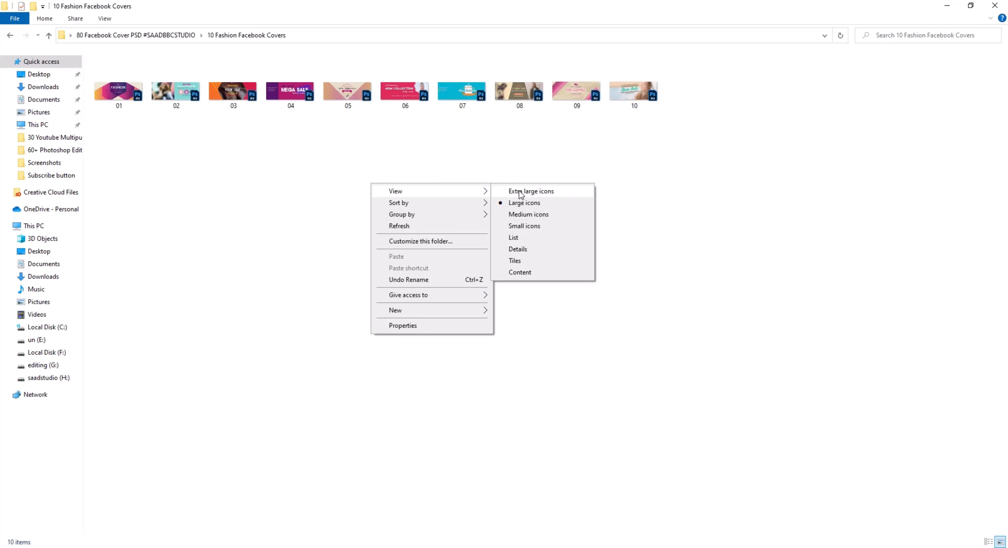
click(534, 203)
click(155, 83)
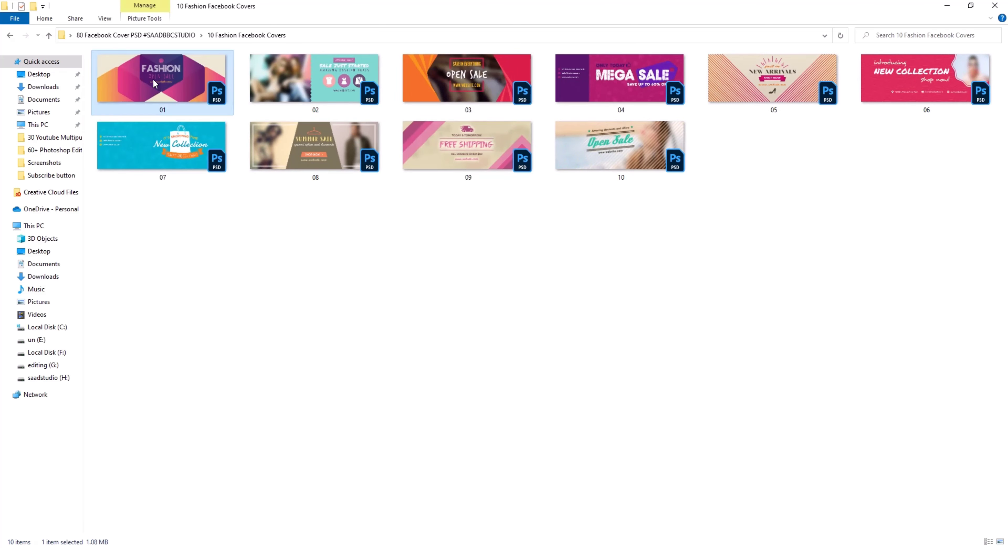
click(301, 92)
click(457, 92)
click(614, 80)
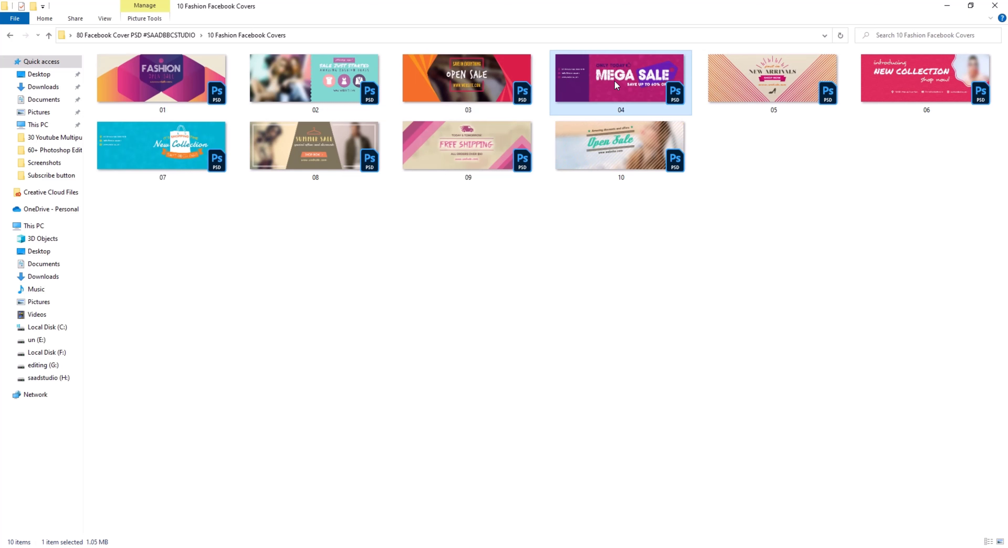
click(740, 82)
click(866, 88)
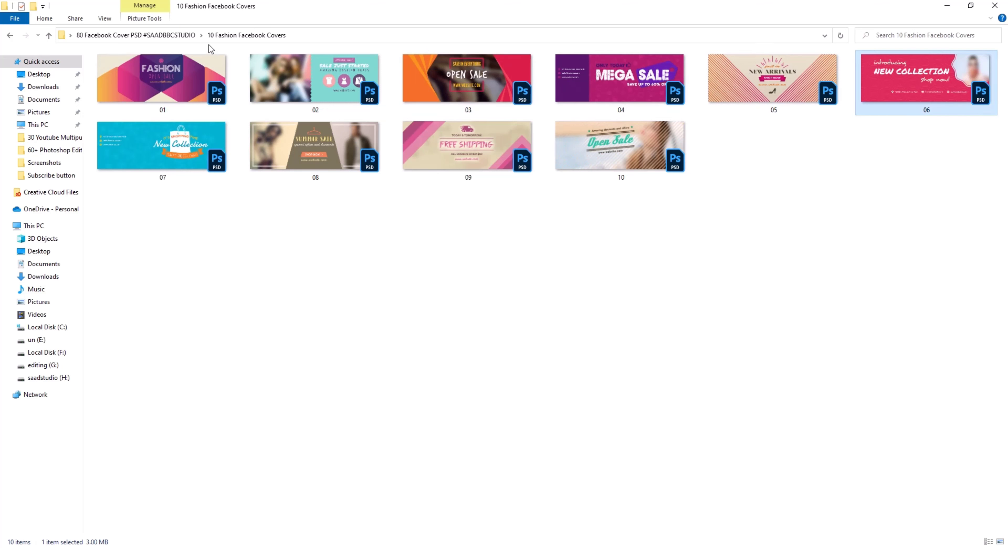
click(182, 35)
Show the 10 Fitness Facebook Covers folder as extra large icons, then return to the collection.
double_click(621, 134)
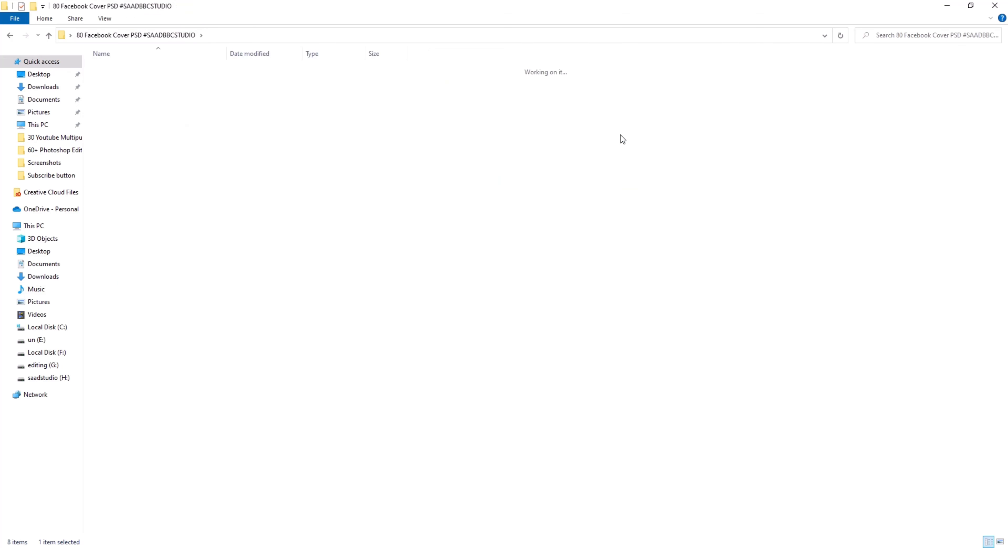
right_click(454, 186)
mouse_move(475, 191)
click(638, 192)
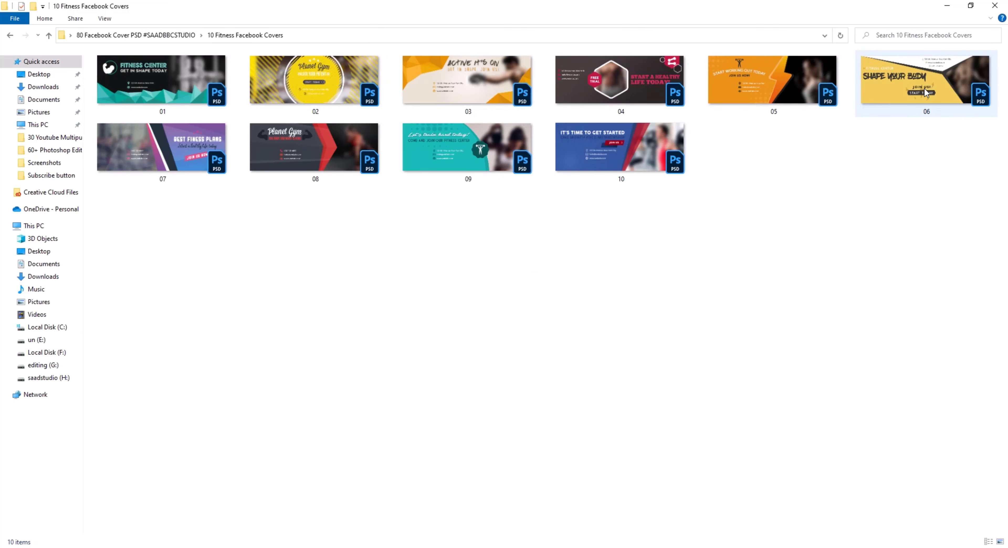
click(156, 35)
Show the 10 Food Facebook Covers folder as extra large icons, then return to the collection.
double_click(759, 131)
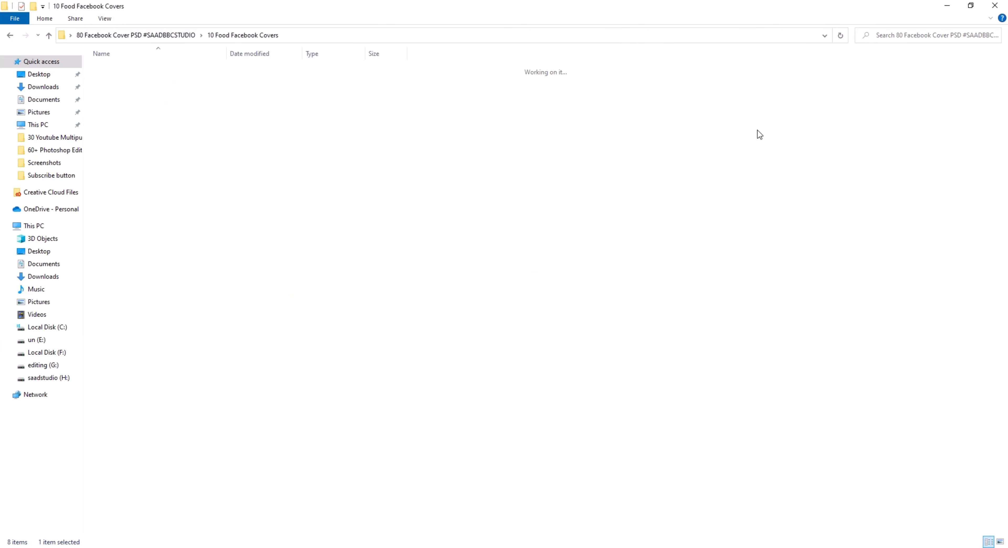
right_click(384, 181)
mouse_move(391, 187)
click(534, 189)
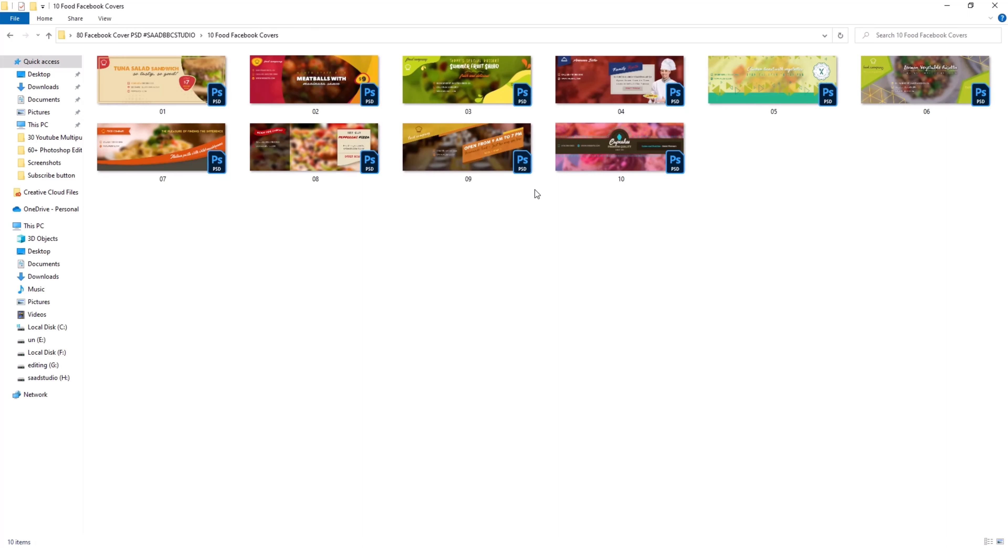
click(166, 38)
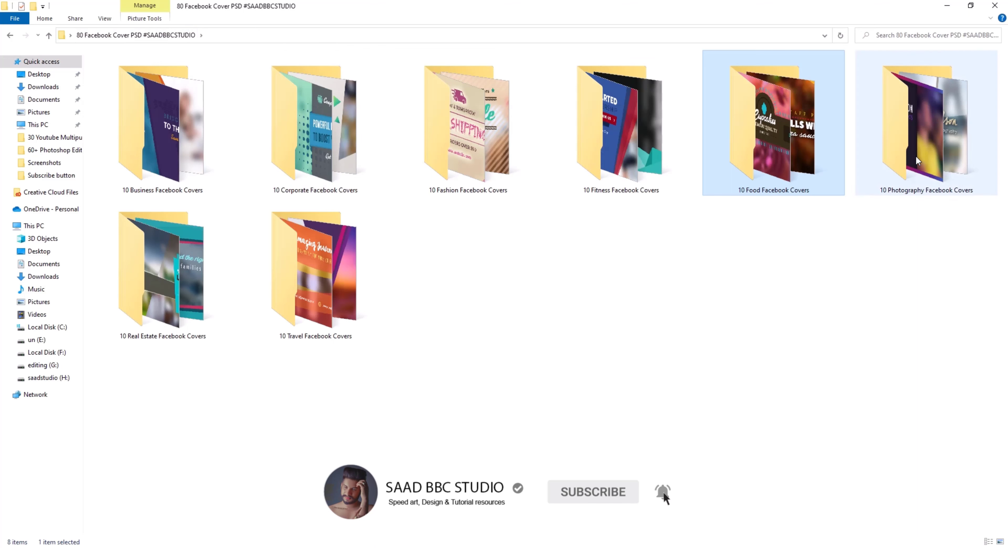
Open the 10 Photography Facebook Covers folder and select photography covers 01, 03, 04 and 05.
double_click(915, 157)
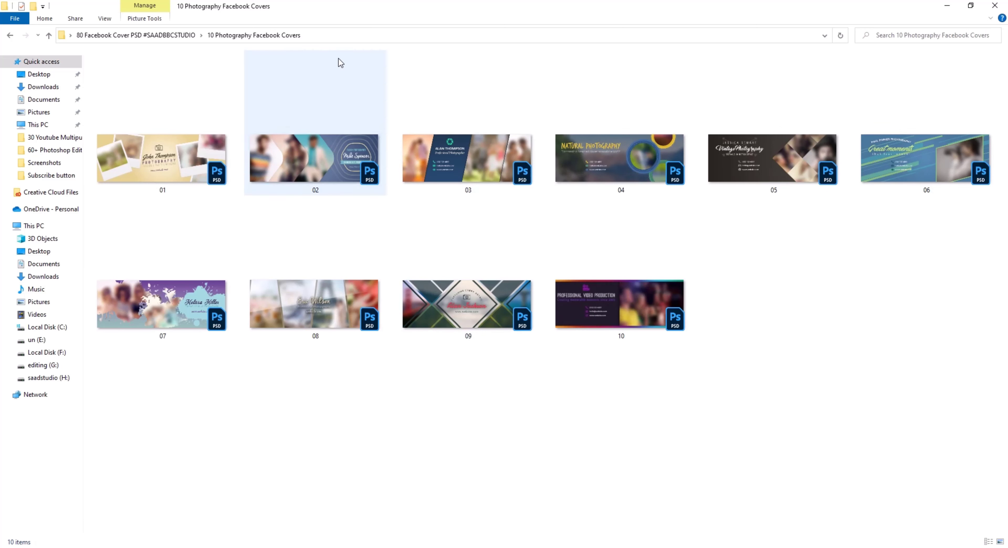
click(191, 159)
click(503, 167)
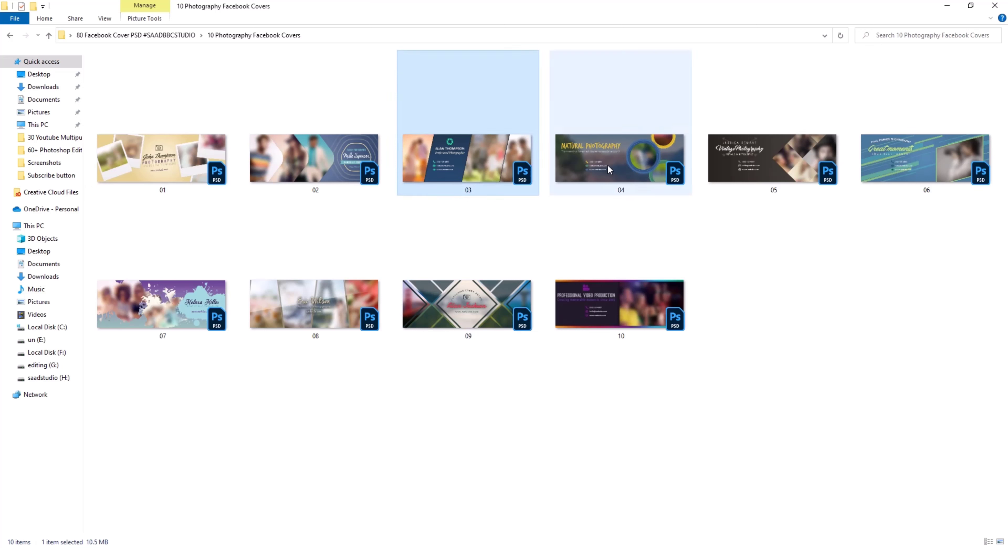
click(610, 165)
click(759, 172)
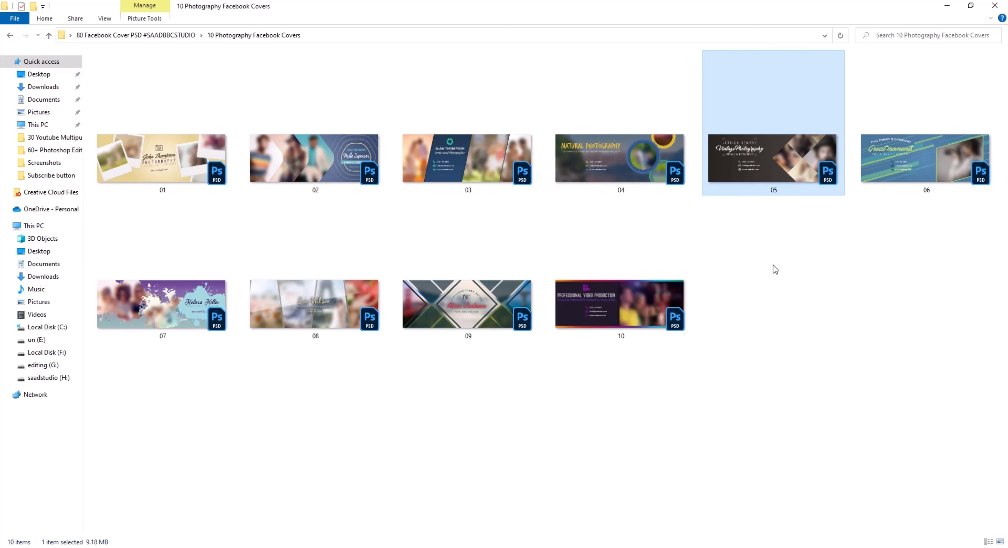